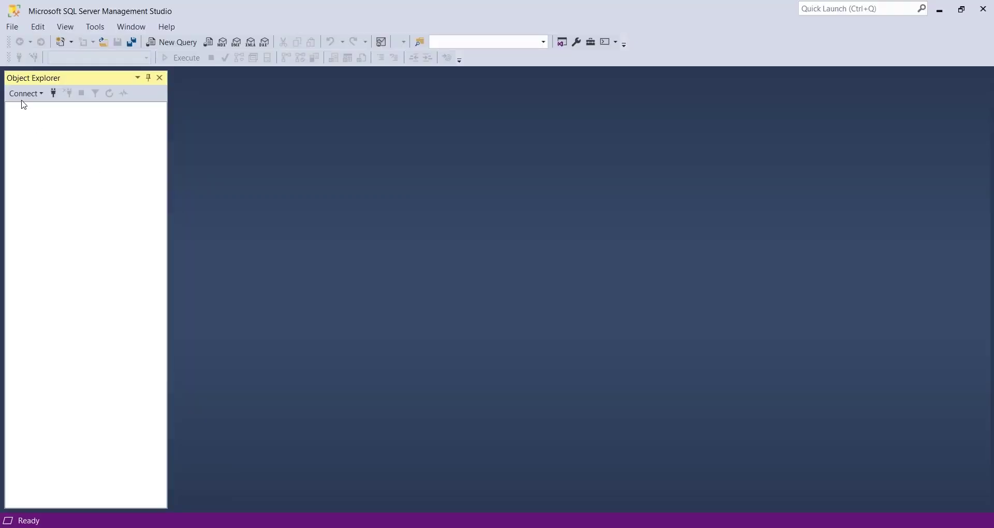
Step: Connect to the local SQLEXPRESS database engine
{"action": "left_click", "coordinate": [25, 93]}
{"action": "left_click", "coordinate": [28, 106]}
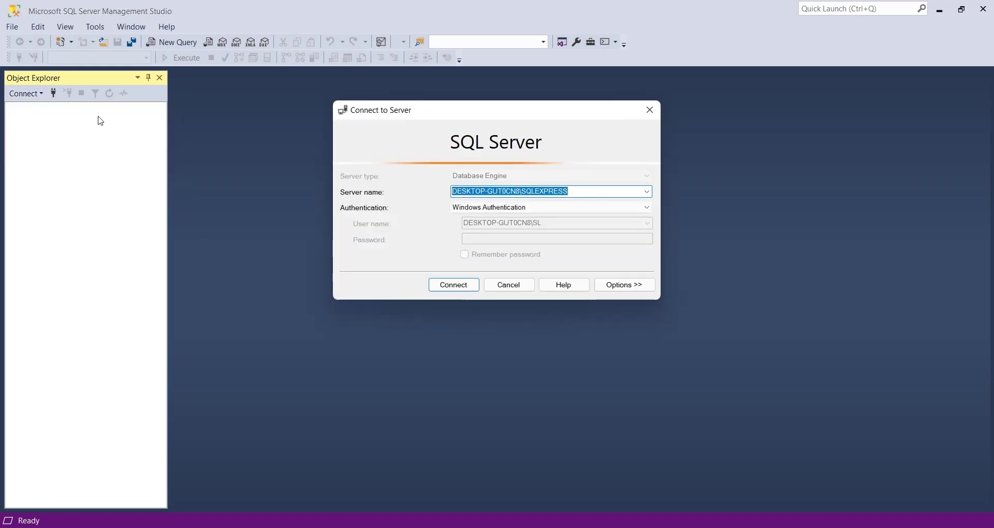
{"action": "left_click", "coordinate": [453, 284]}
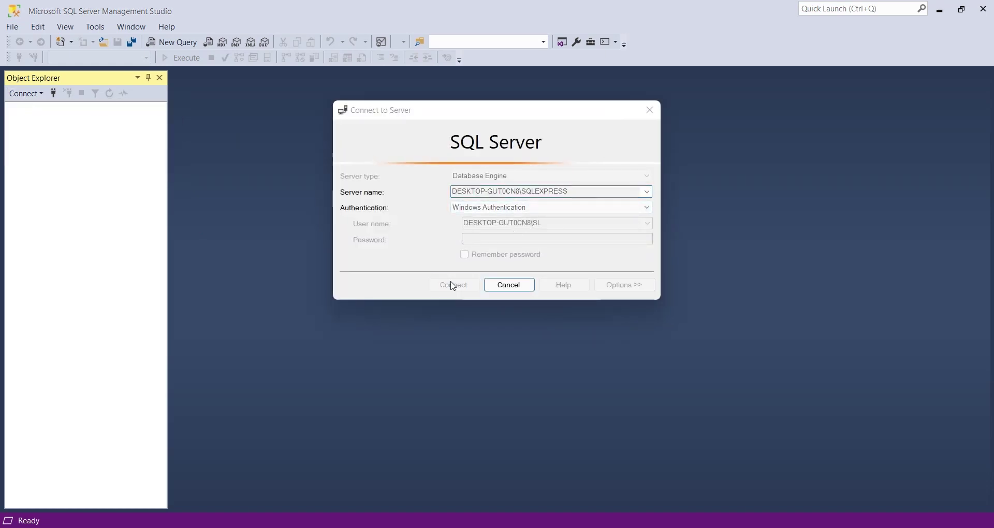
Step: Create a new database named Clock and expand its Tables folder
{"action": "left_click", "coordinate": [21, 121]}
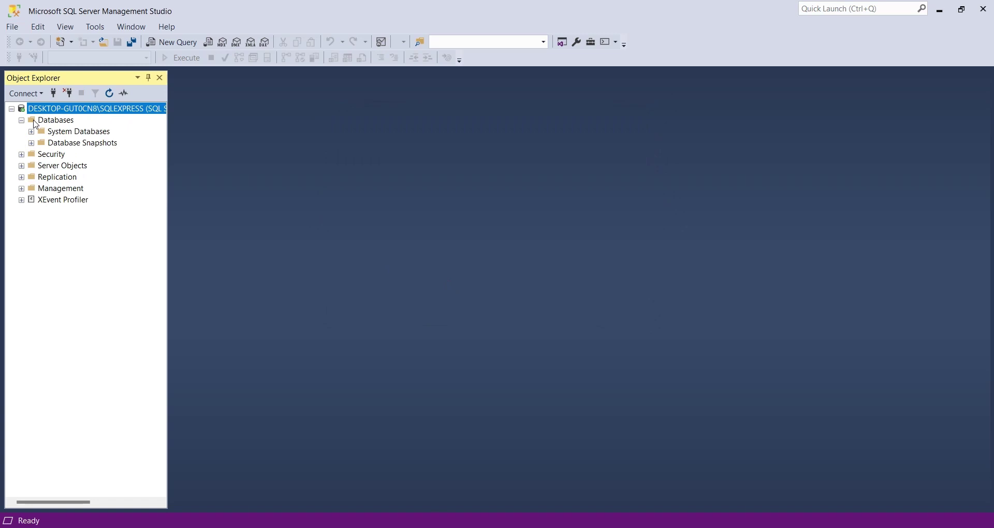
{"action": "right_click", "coordinate": [40, 121]}
{"action": "left_click", "coordinate": [67, 130]}
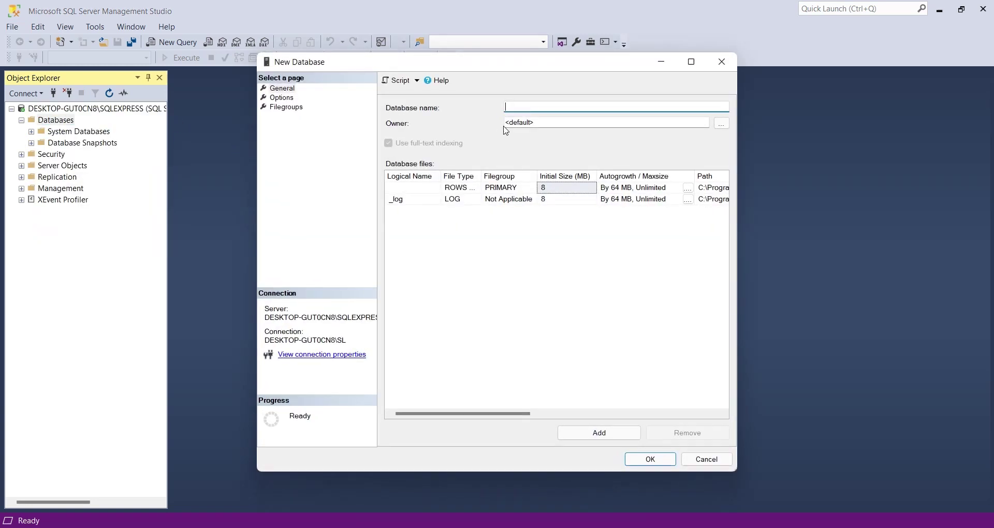
{"action": "type", "text": "Clock"}
{"action": "left_click", "coordinate": [650, 459]}
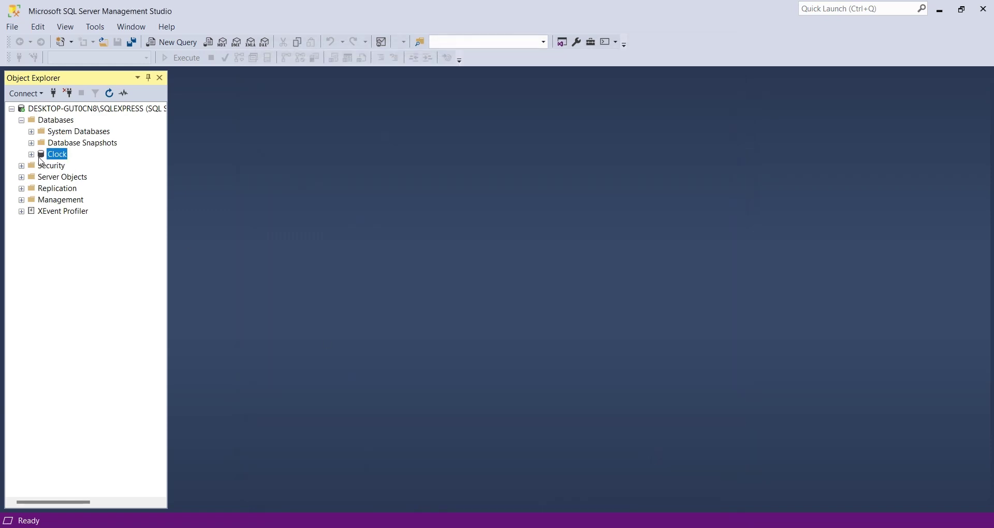
{"action": "double_click", "coordinate": [40, 157]}
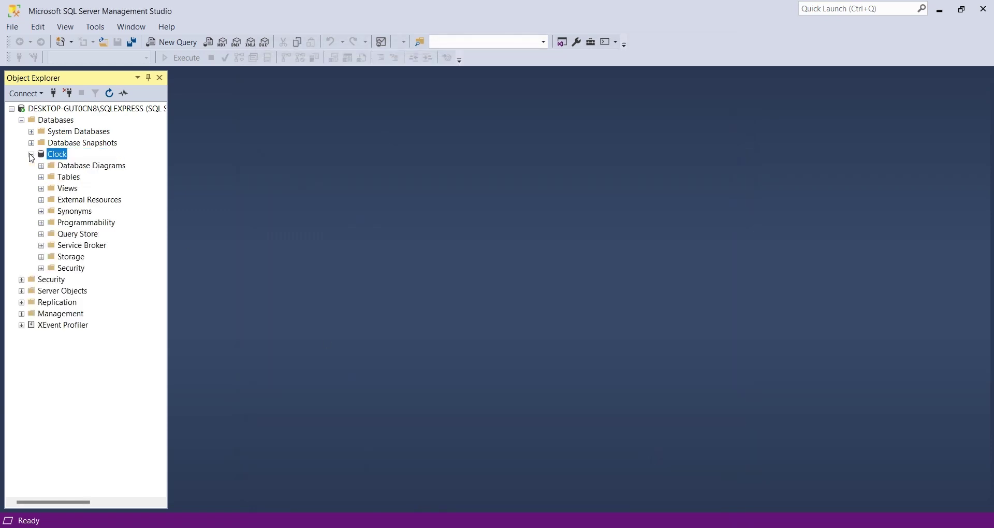
{"action": "left_click", "coordinate": [41, 177]}
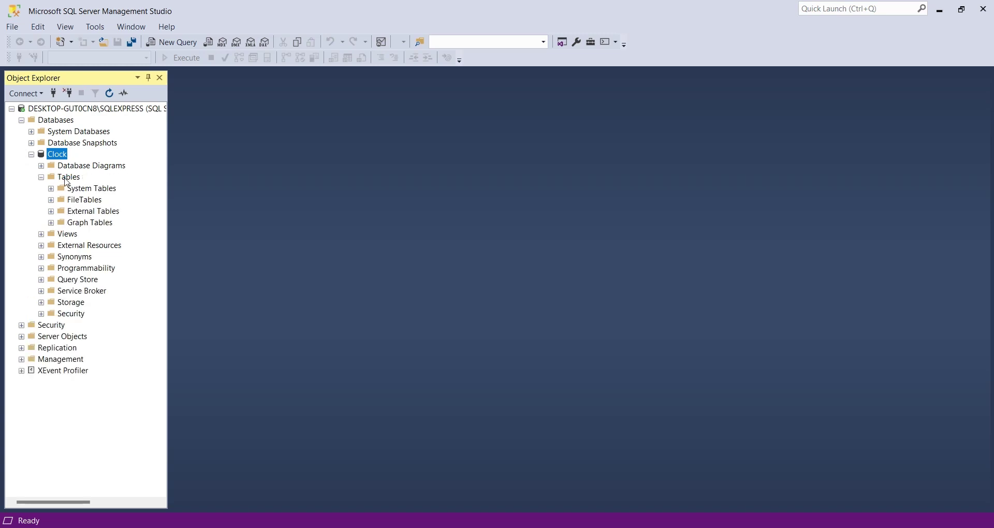
{"action": "left_click", "coordinate": [69, 178]}
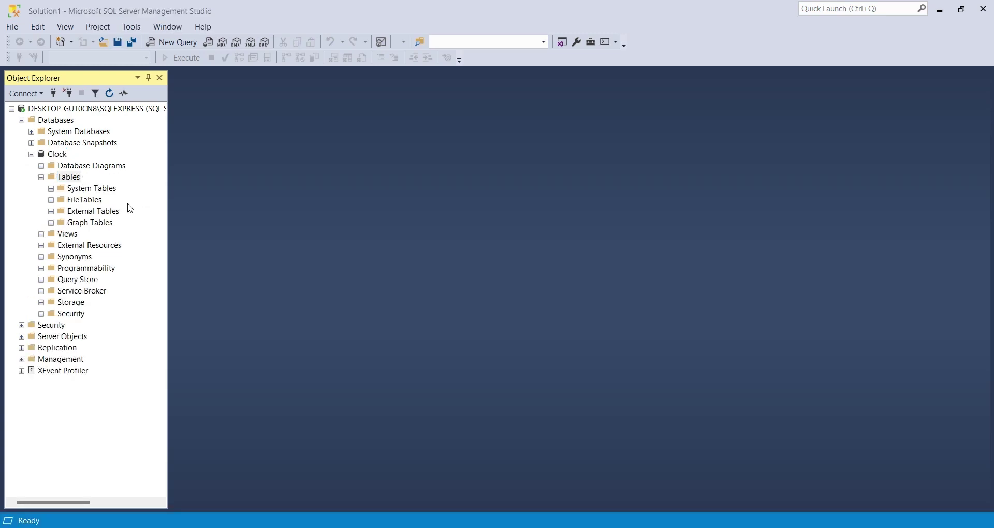
{"action": "left_click", "coordinate": [79, 182]}
Step: Start a new table design with a first column sn of type int
{"action": "right_click", "coordinate": [79, 181]}
{"action": "mouse_move", "coordinate": [108, 189]}
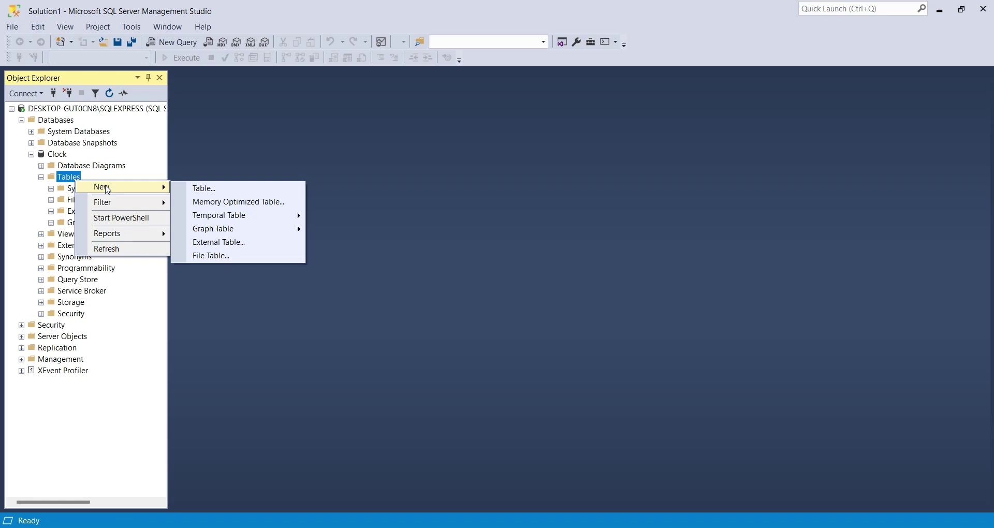
{"action": "left_click", "coordinate": [213, 189]}
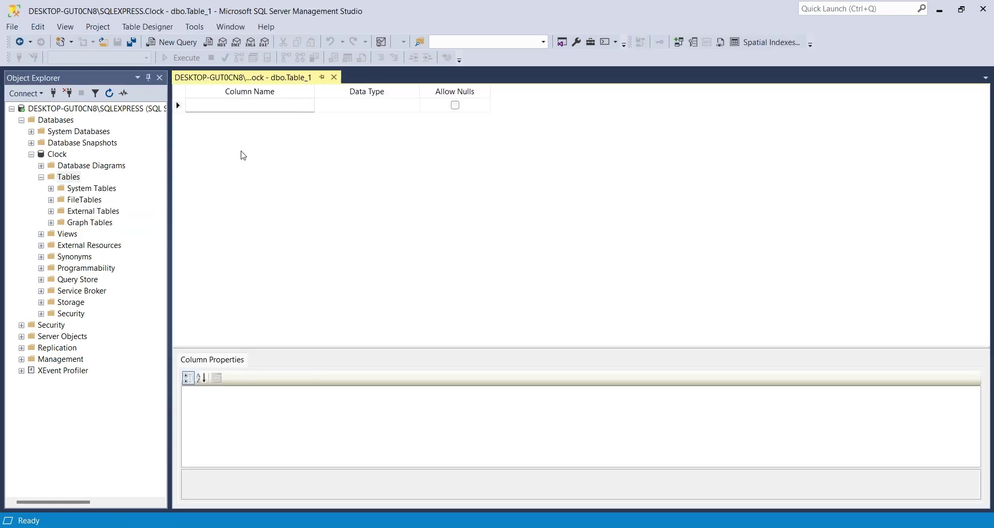
{"action": "key", "text": "Tab"}
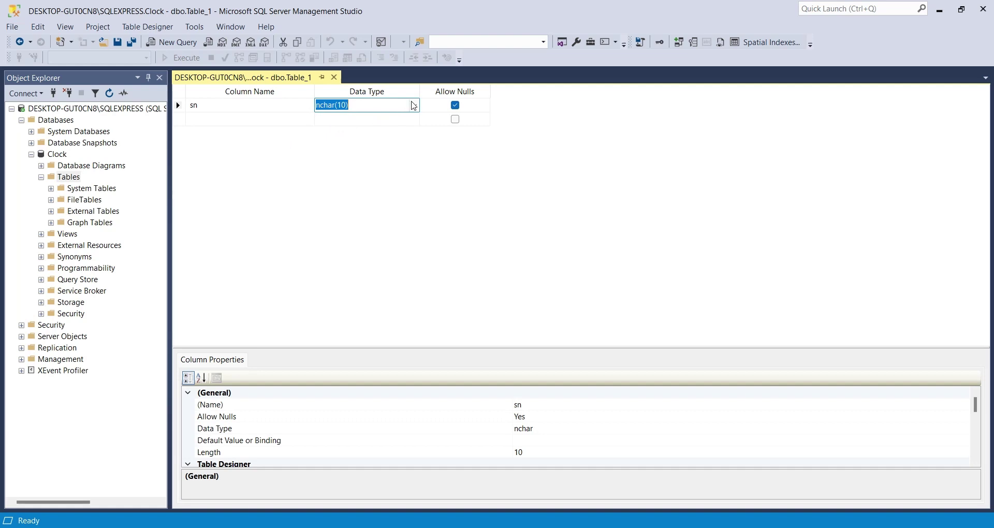
{"action": "type", "text": "int"}
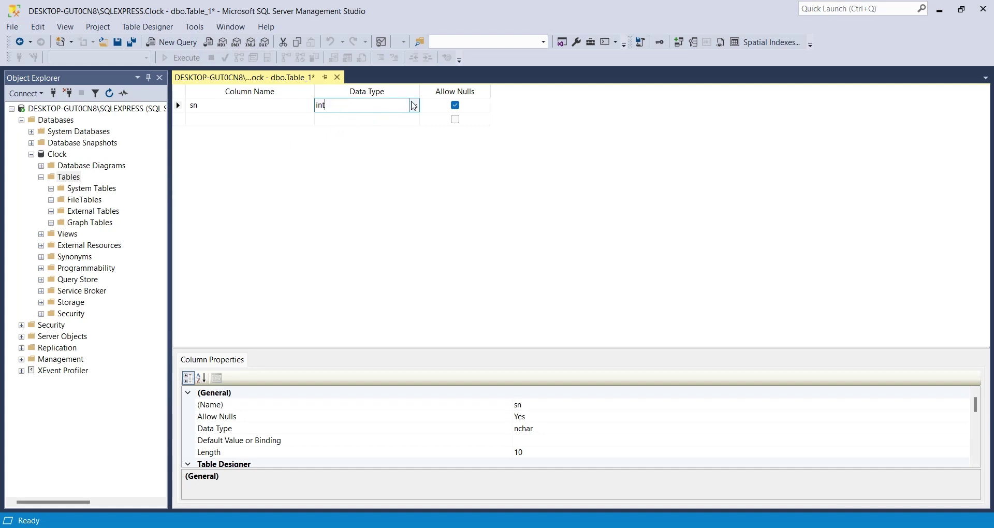
{"action": "key", "text": "Tab"}
{"action": "key", "text": "Tab"}
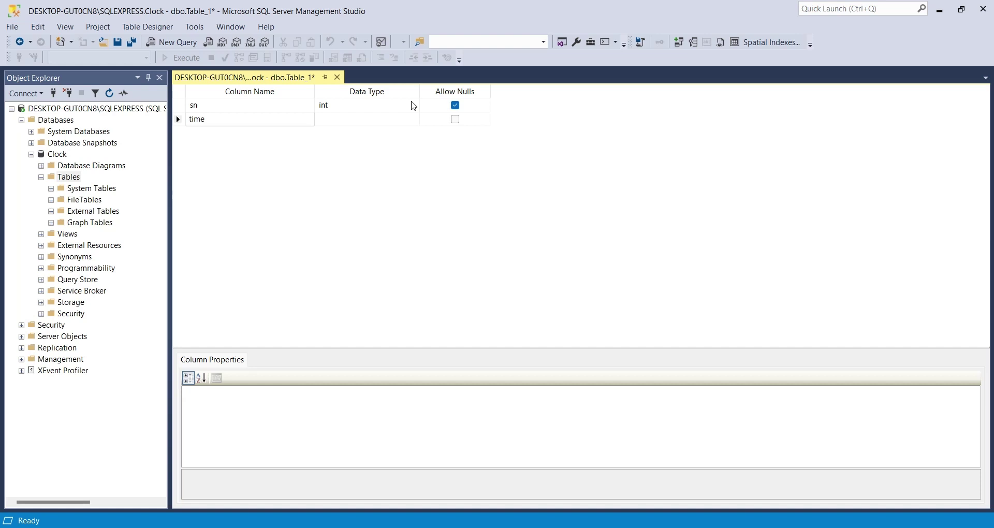
Step: Add a time column of type nchar(16)
{"action": "key", "text": "Tab"}
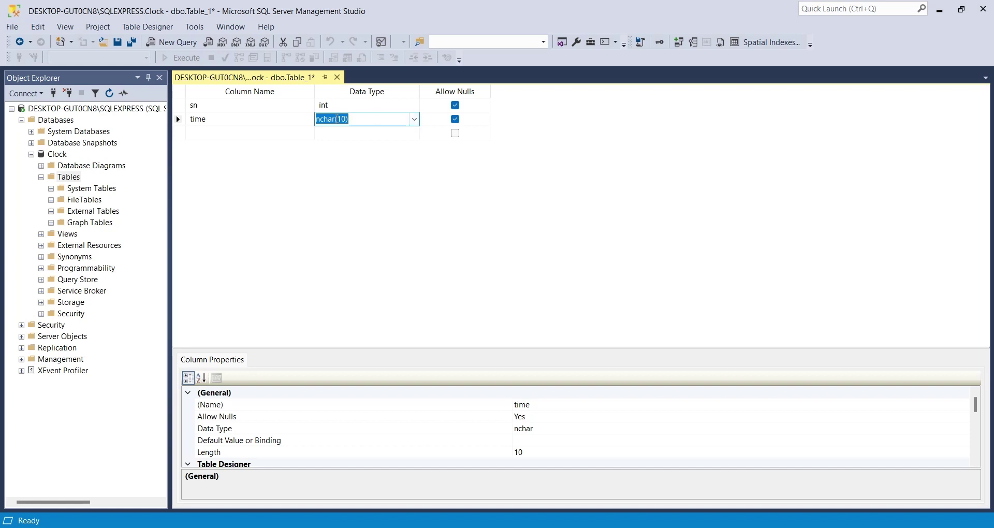
{"action": "left_click", "coordinate": [346, 118]}
{"action": "type", "text": "1"}
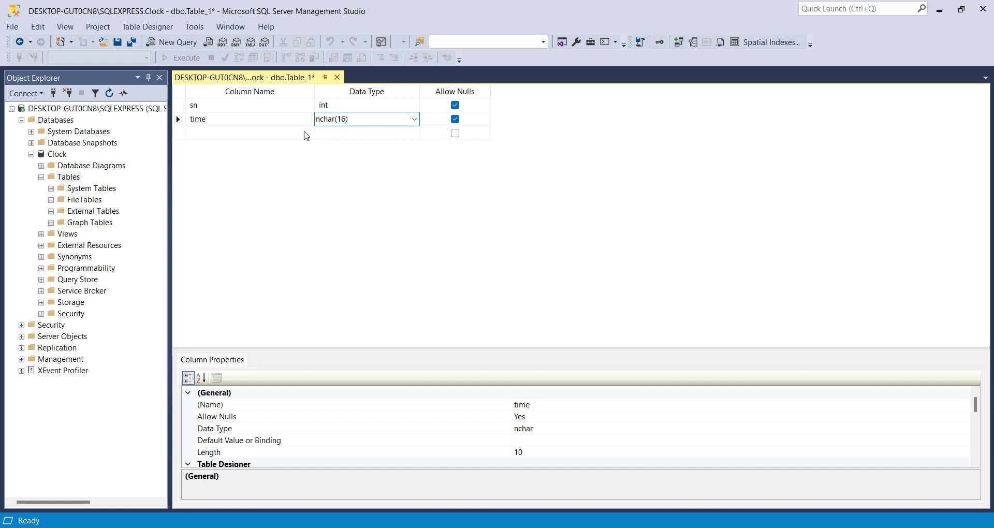
{"action": "left_click", "coordinate": [296, 132]}
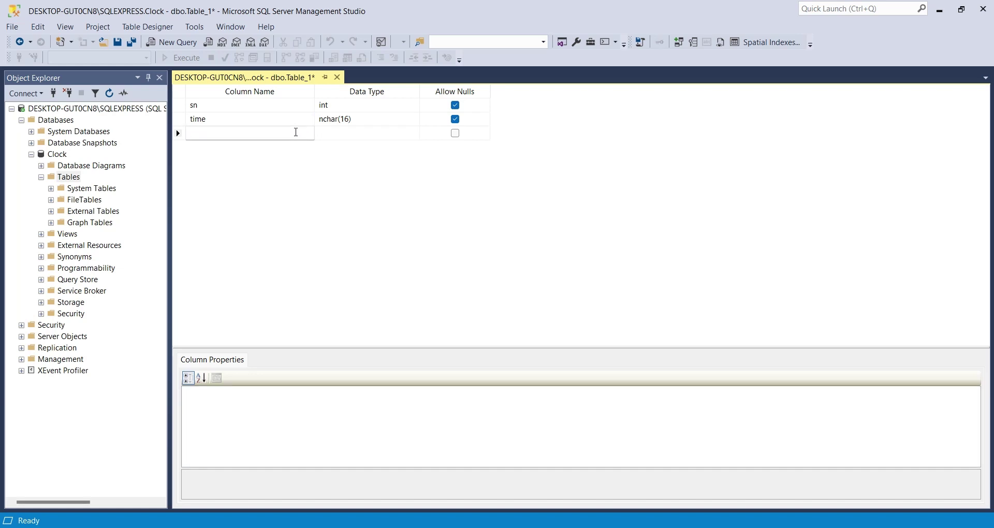
Step: Add a clock column, choosing nvarchar from the type list and entering length 256
{"action": "key", "text": "Tab"}
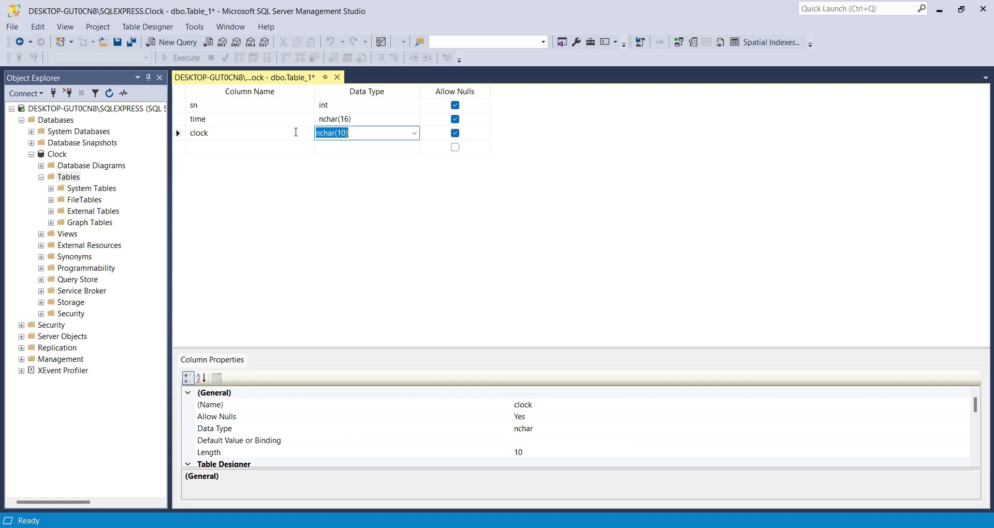
{"action": "left_click", "coordinate": [414, 133]}
{"action": "left_click", "coordinate": [349, 133]}
{"action": "left_click", "coordinate": [345, 135]}
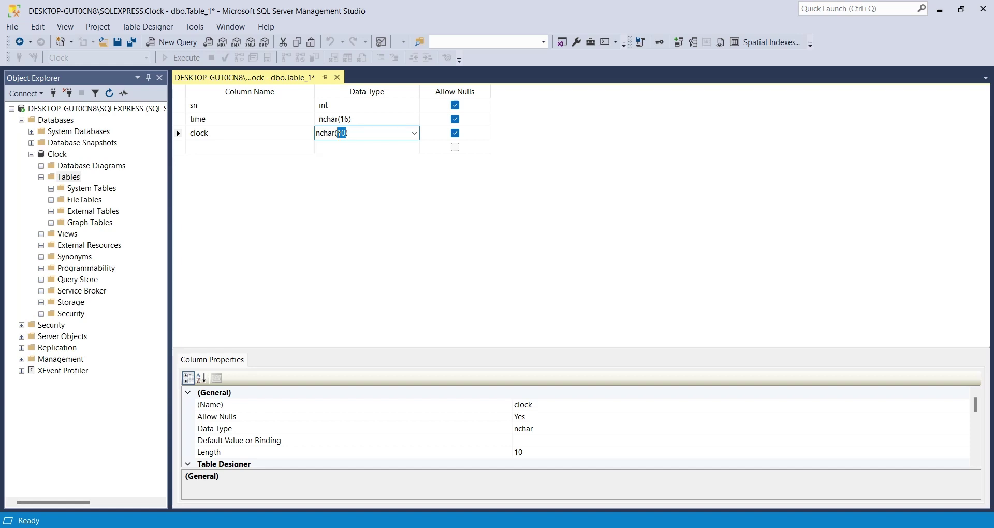
{"action": "type", "text": "256"}
{"action": "left_click", "coordinate": [415, 133]}
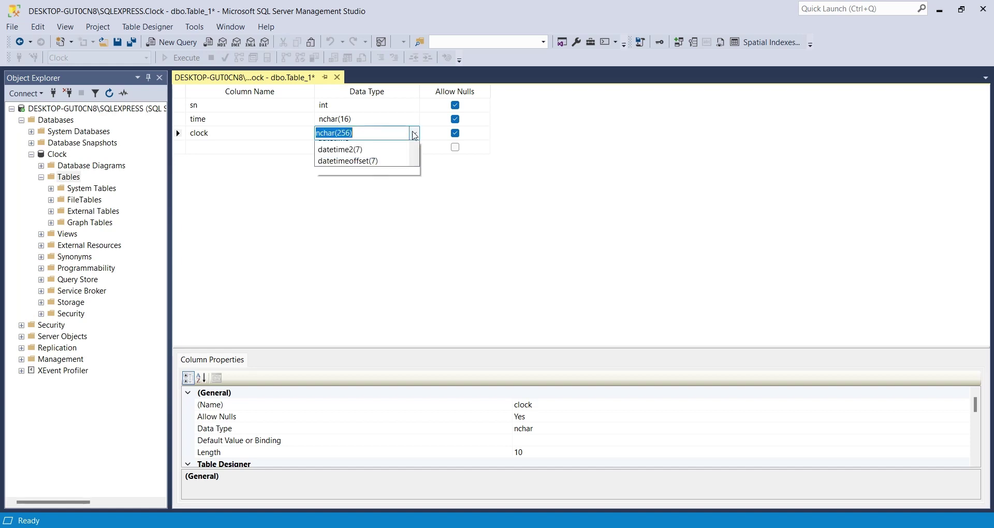
{"action": "scroll", "coordinate": [385, 176], "scroll_direction": "down", "scroll_amount": 4}
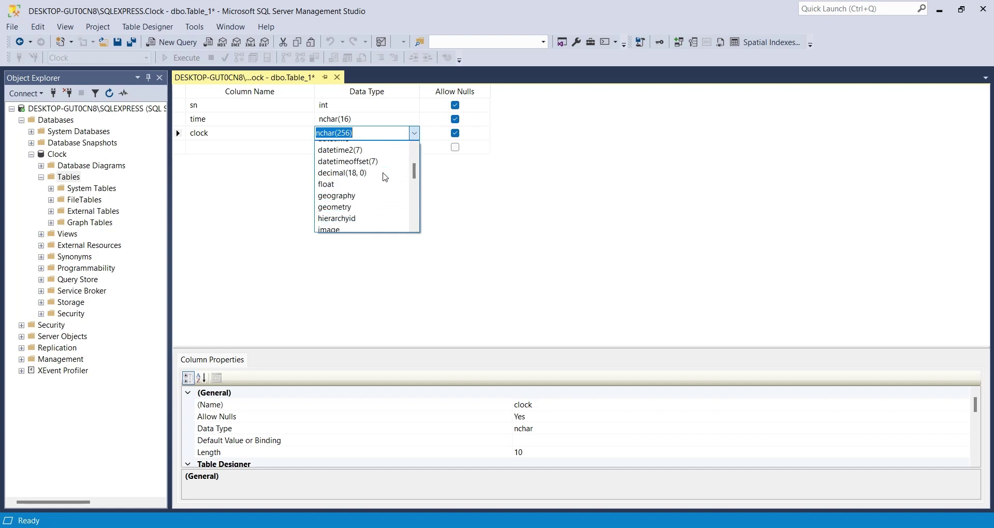
{"action": "scroll", "coordinate": [385, 177], "scroll_direction": "down", "scroll_amount": 1}
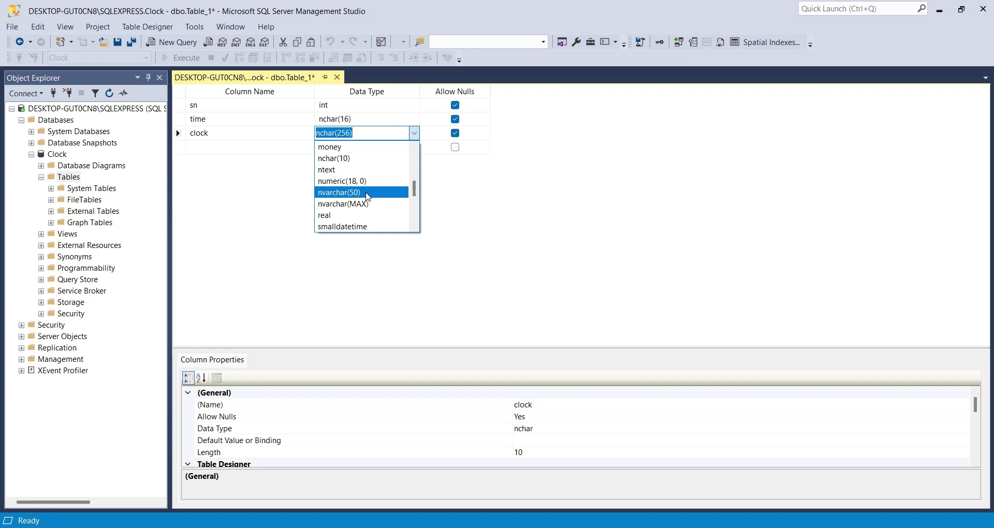
{"action": "left_click", "coordinate": [367, 193]}
{"action": "left_click", "coordinate": [355, 135]}
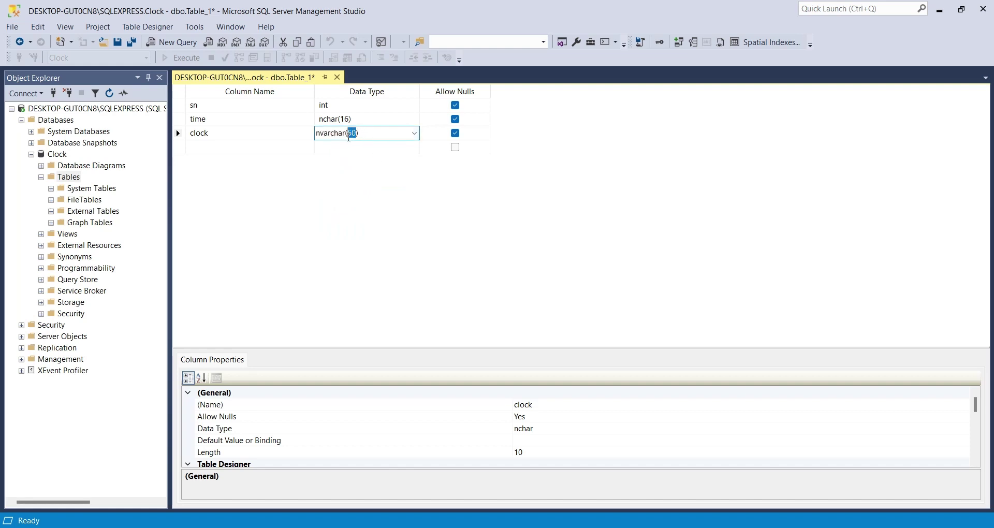
Step: Finish the clock column as nvarchar(256) and save the table as Clocks
{"action": "type", "text": "256"}
{"action": "key", "text": "Tab"}
{"action": "key", "text": "ctrl+s"}
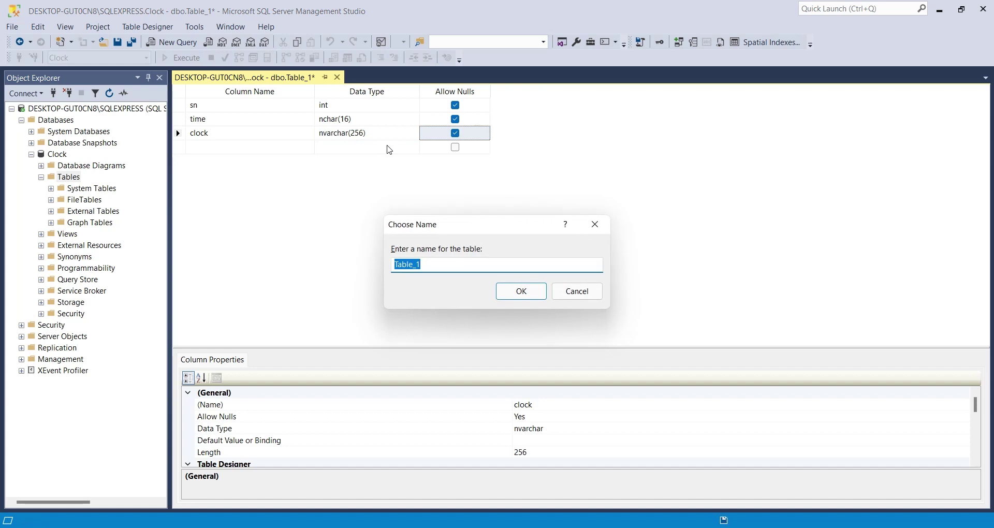
{"action": "type", "text": "clocks"}
{"action": "left_click", "coordinate": [394, 265]}
{"action": "key", "text": "Delete"}
{"action": "type", "text": "C"}
{"action": "left_click", "coordinate": [516, 291]}
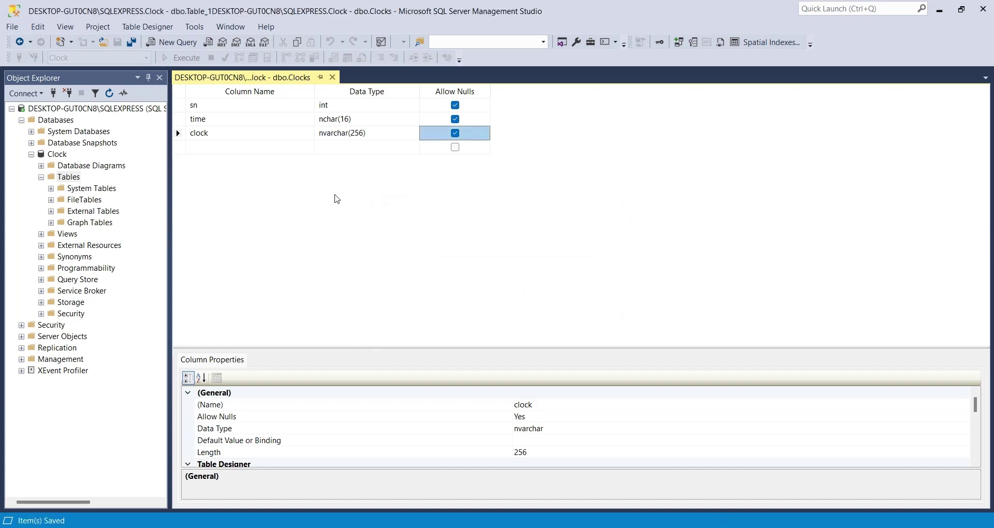
Step: Refresh the Tables folder and expand dbo.Clocks to show its columns
{"action": "right_click", "coordinate": [78, 179]}
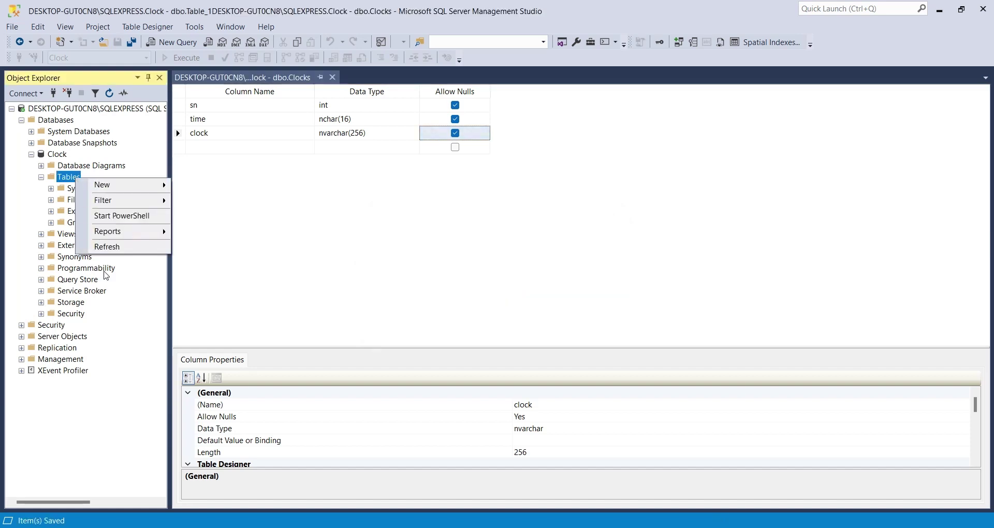
{"action": "left_click", "coordinate": [99, 246]}
{"action": "left_click", "coordinate": [51, 234]}
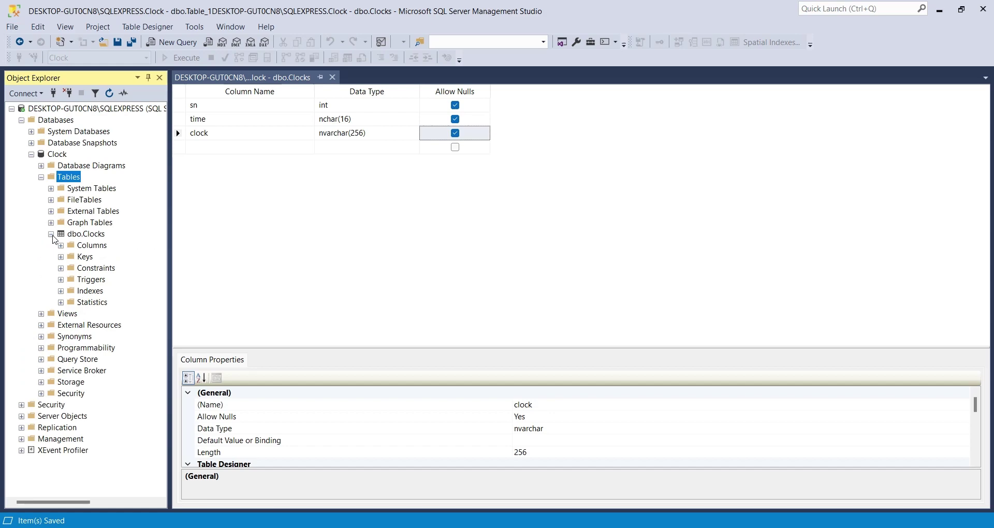
{"action": "left_click", "coordinate": [61, 247]}
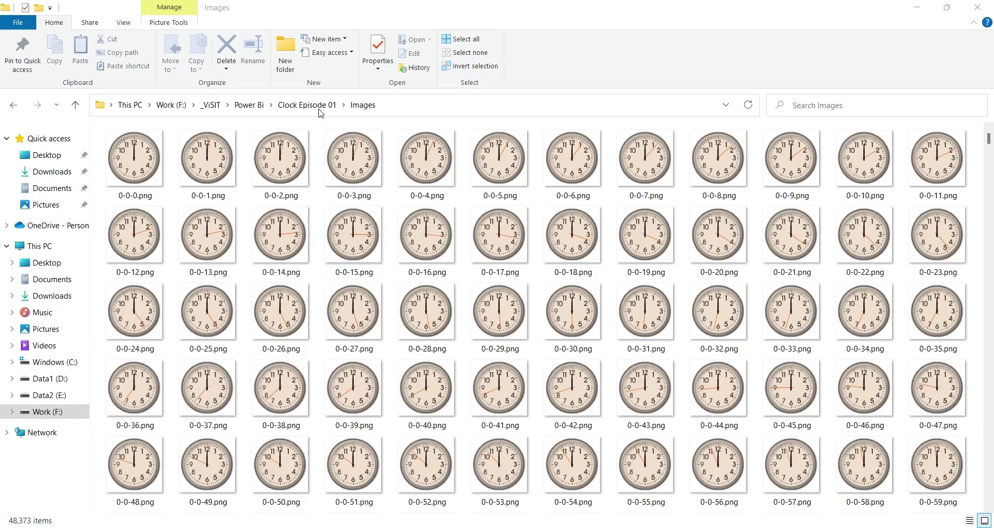
Step: Copy the Images folder from Clock Episode 01 and paste it into C:\xampp\htdocs
{"action": "left_click", "coordinate": [319, 105]}
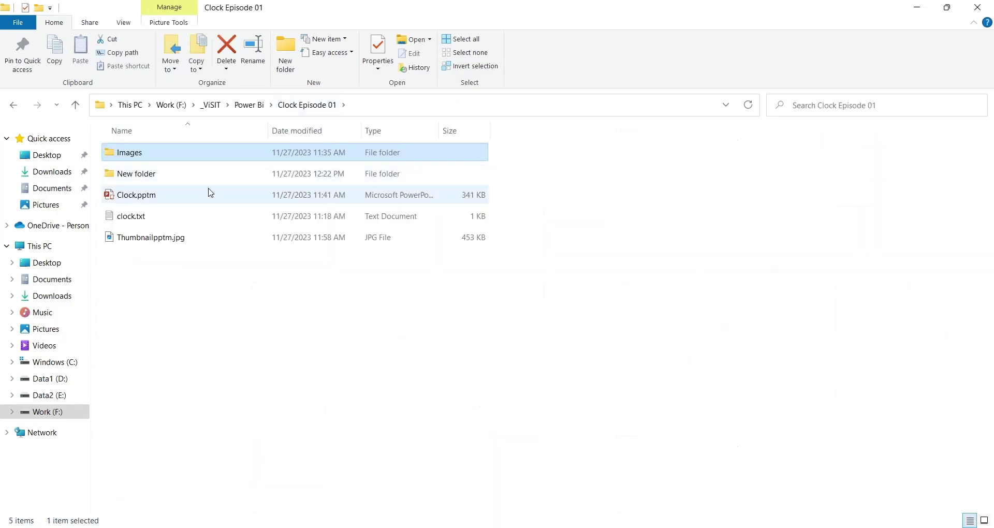
{"action": "right_click", "coordinate": [133, 156]}
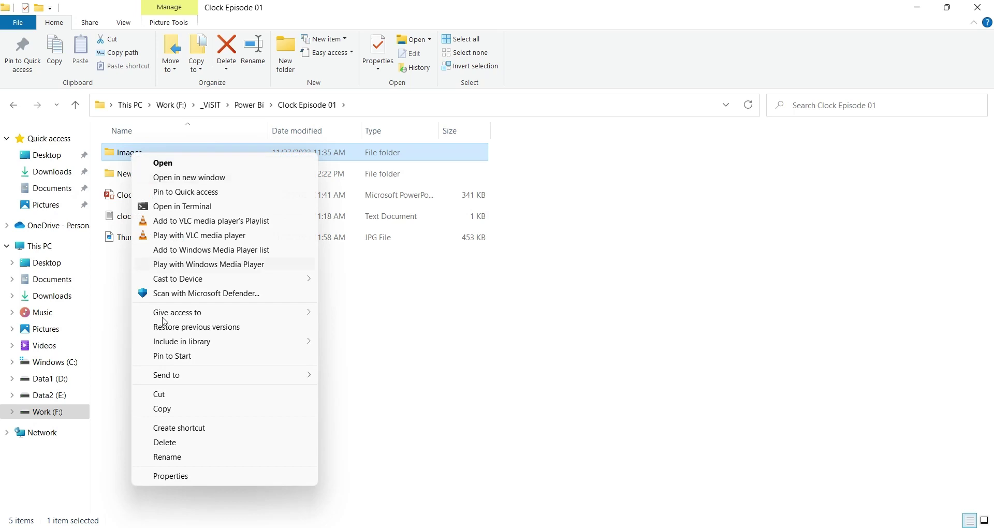
{"action": "left_click", "coordinate": [185, 408]}
{"action": "mouse_move", "coordinate": [140, 527]}
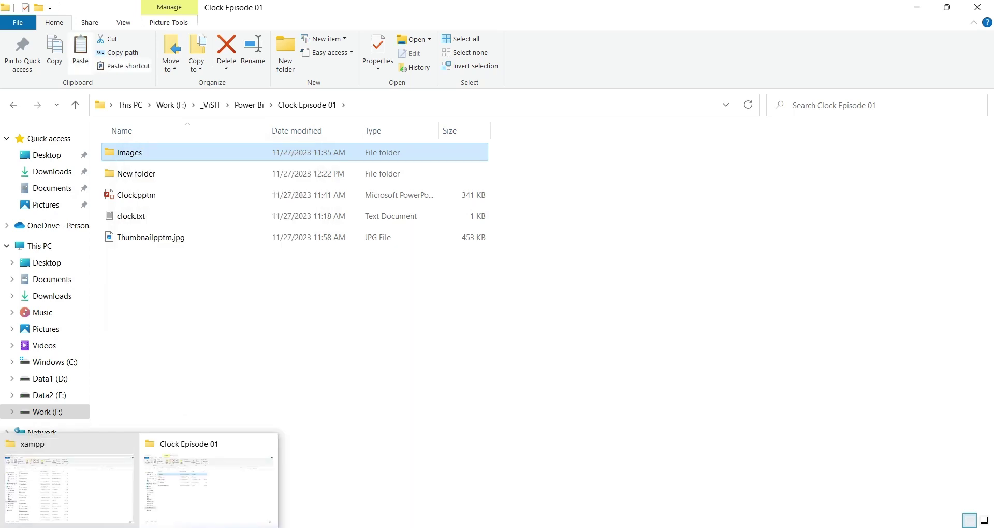
{"action": "left_click", "coordinate": [77, 506]}
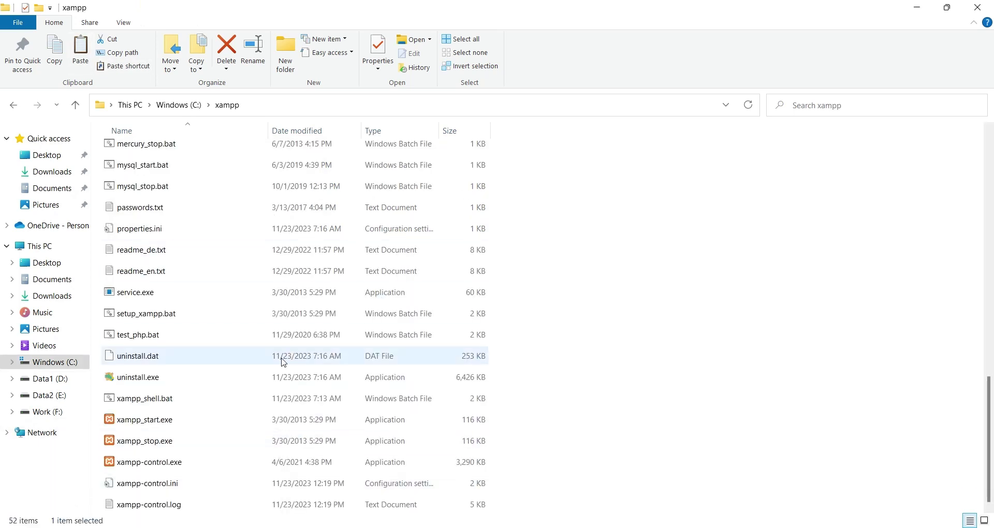
{"action": "scroll", "coordinate": [217, 463], "scroll_direction": "up", "scroll_amount": 11}
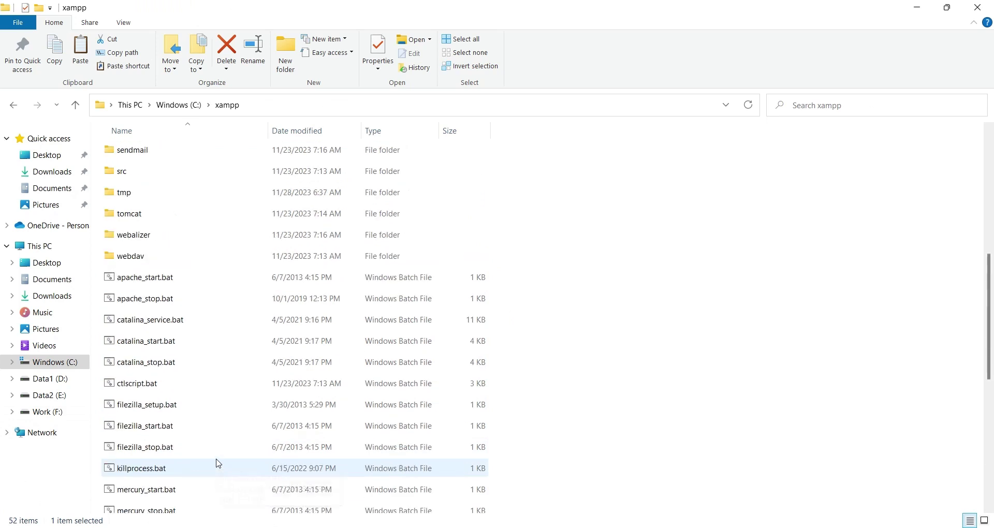
{"action": "key", "text": "h"}
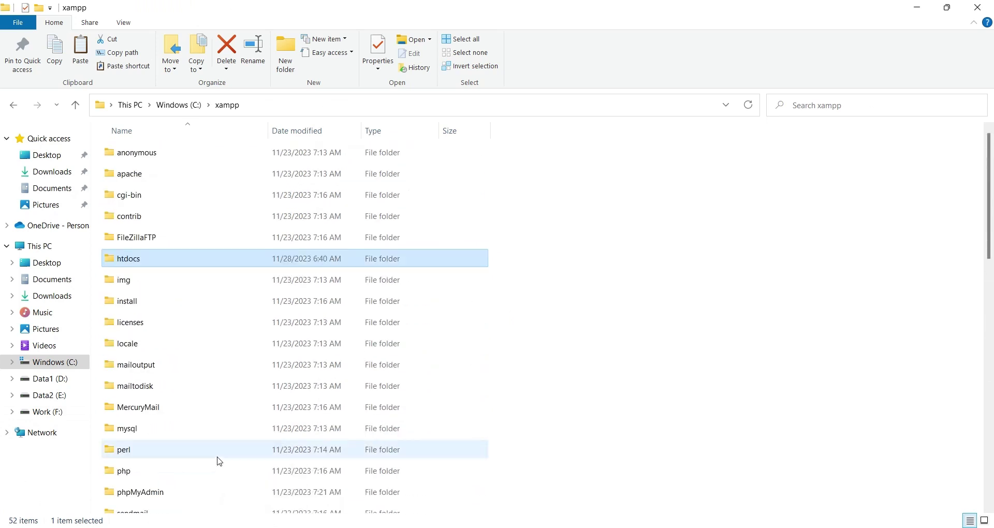
{"action": "double_click", "coordinate": [129, 265]}
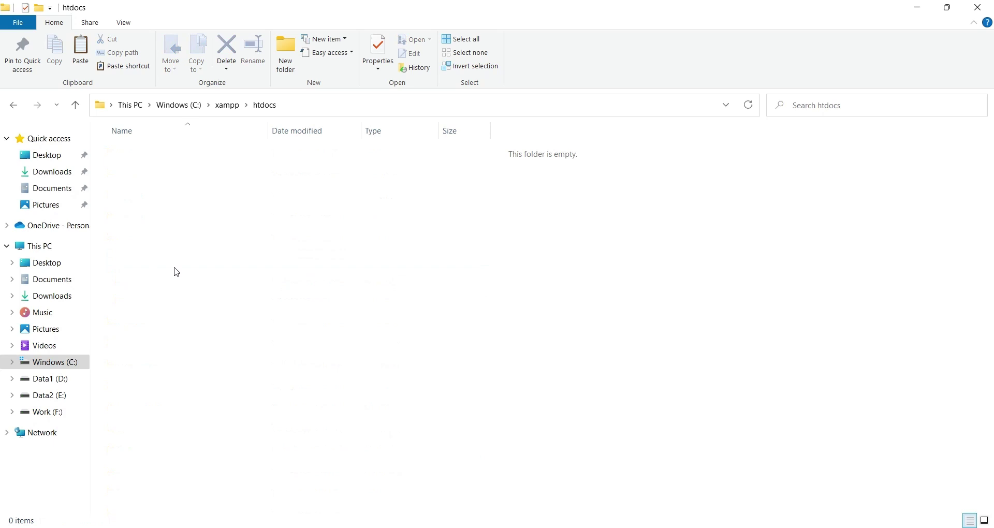
{"action": "key", "text": "ctrl+v"}
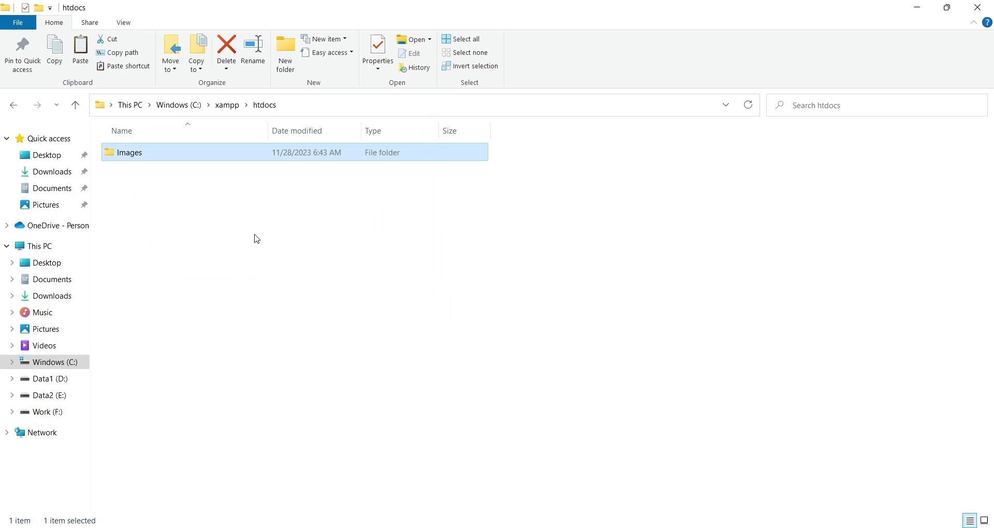
Step: Check the pasted Images folder, then return to the xampp folder
{"action": "double_click", "coordinate": [150, 156]}
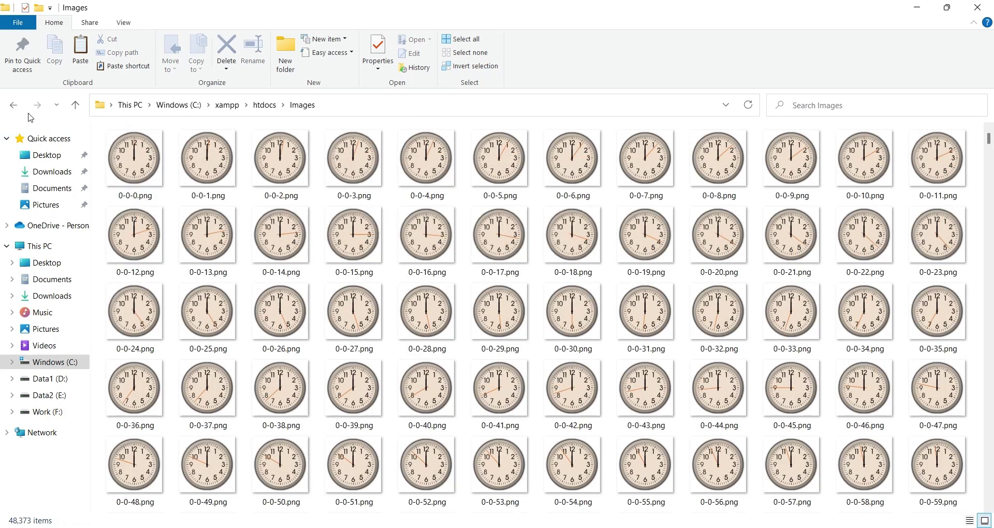
{"action": "left_click", "coordinate": [10, 109]}
{"action": "left_click", "coordinate": [11, 108]}
{"action": "scroll", "coordinate": [228, 384], "scroll_direction": "down", "scroll_amount": 7}
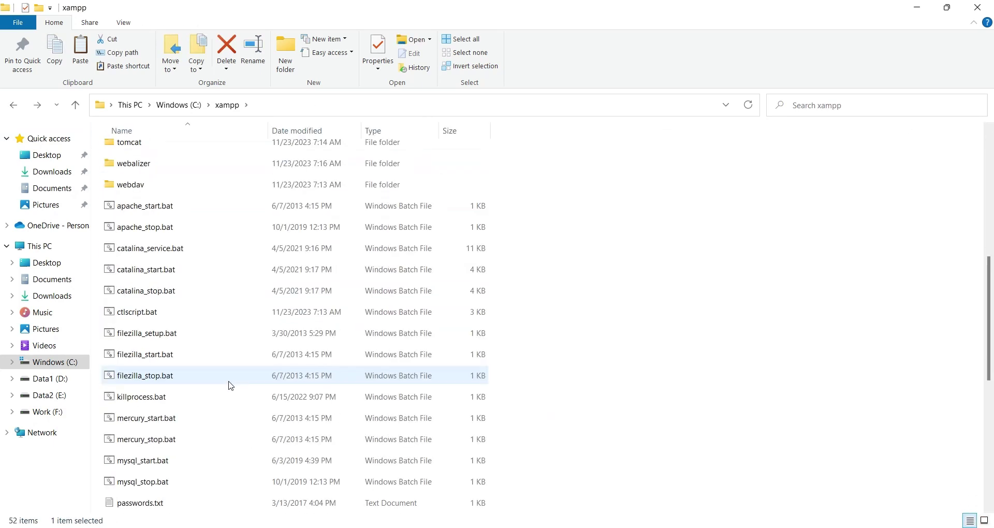
{"action": "scroll", "coordinate": [185, 402], "scroll_direction": "down", "scroll_amount": 4}
{"action": "scroll", "coordinate": [184, 407], "scroll_direction": "down", "scroll_amount": 2}
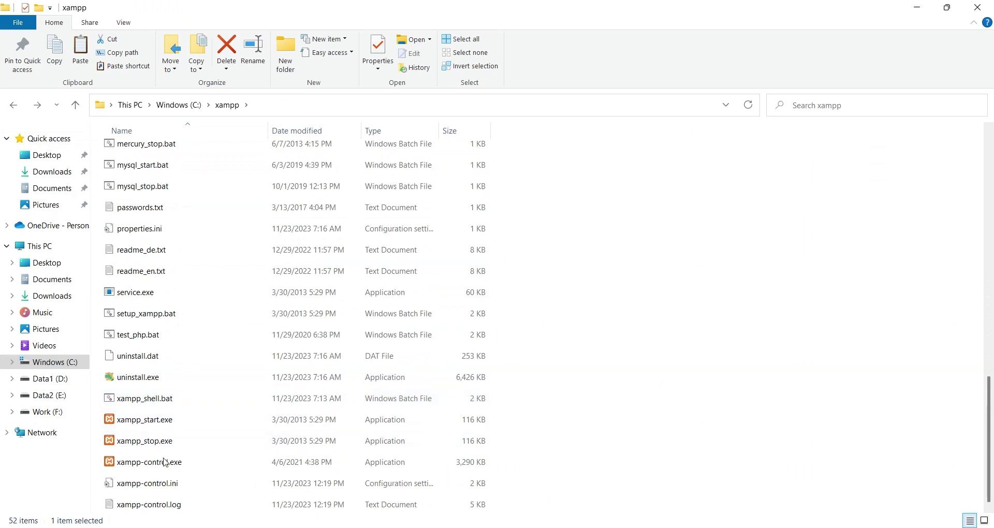
Step: Launch xampp-control.exe and start the Apache module
{"action": "double_click", "coordinate": [184, 463]}
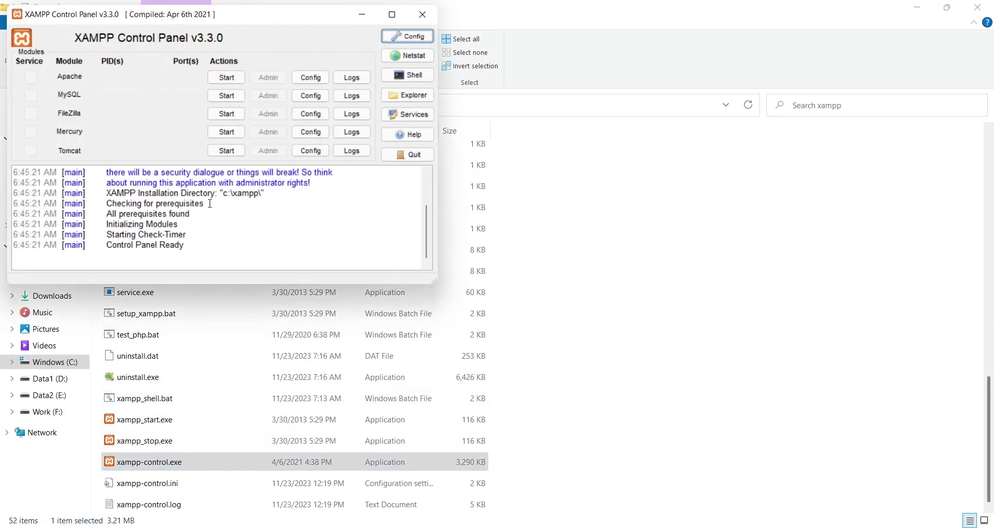
{"action": "left_click", "coordinate": [226, 78]}
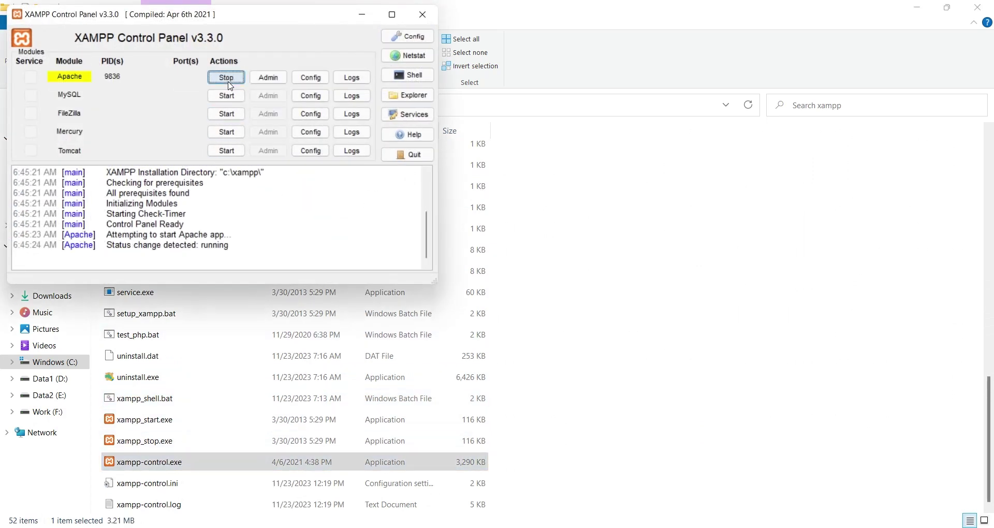
Step: Browse the local server's Images listing and open the 0-0-0.png clock picture
{"action": "left_click", "coordinate": [279, 80]}
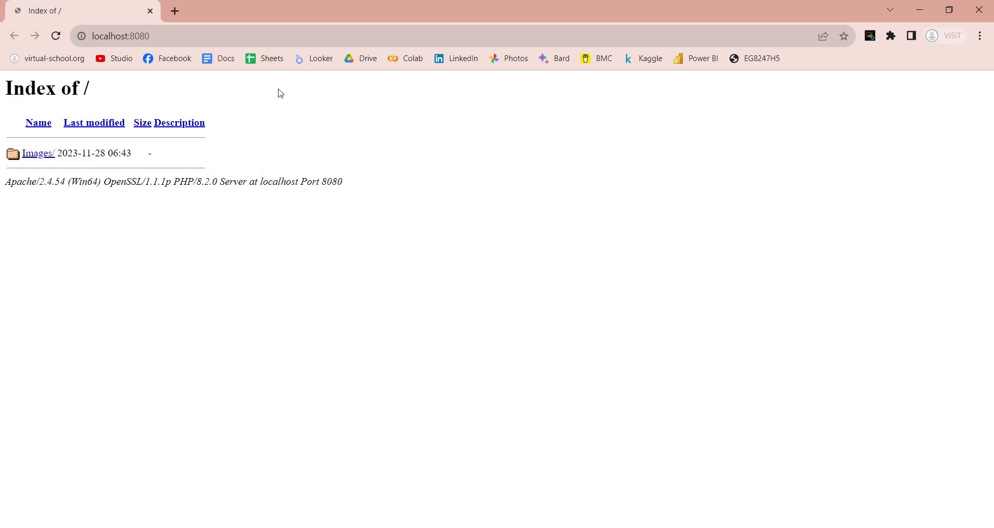
{"action": "left_click", "coordinate": [36, 161]}
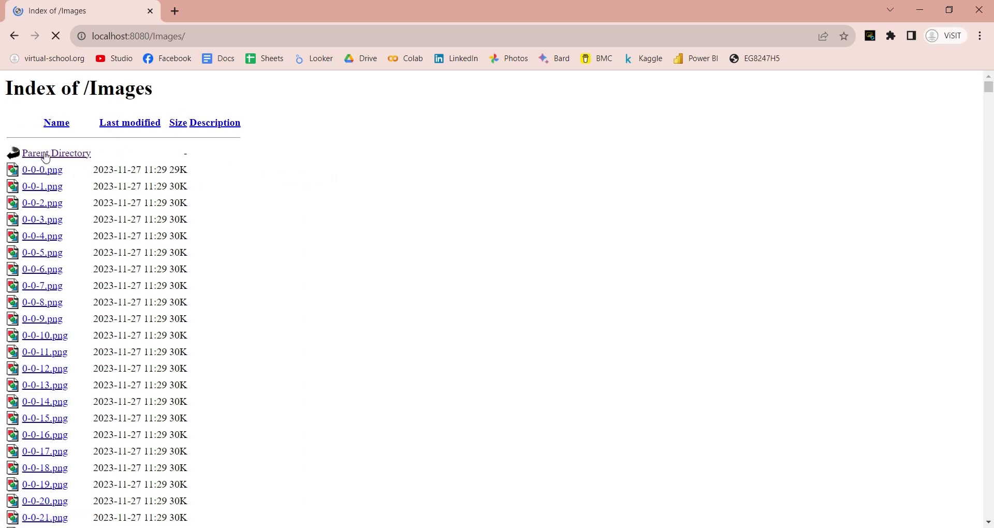
{"action": "scroll", "coordinate": [179, 233], "scroll_direction": "down", "scroll_amount": 10}
{"action": "scroll", "coordinate": [179, 233], "scroll_direction": "down", "scroll_amount": 9}
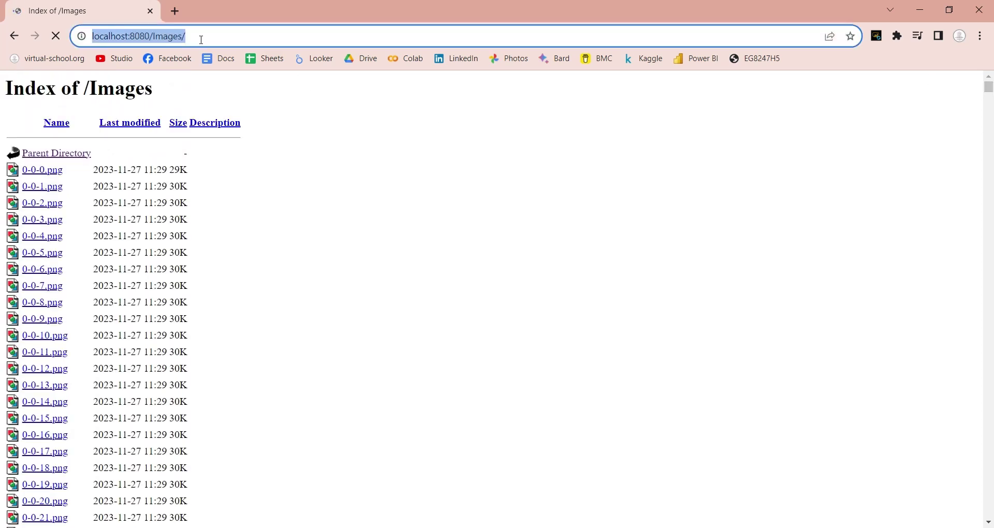
{"action": "left_click", "coordinate": [356, 222]}
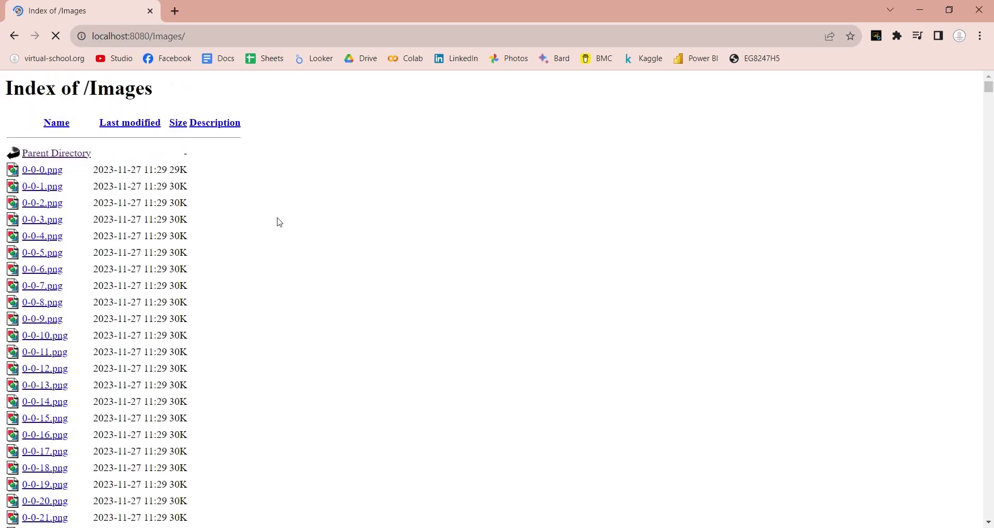
{"action": "left_click", "coordinate": [53, 174]}
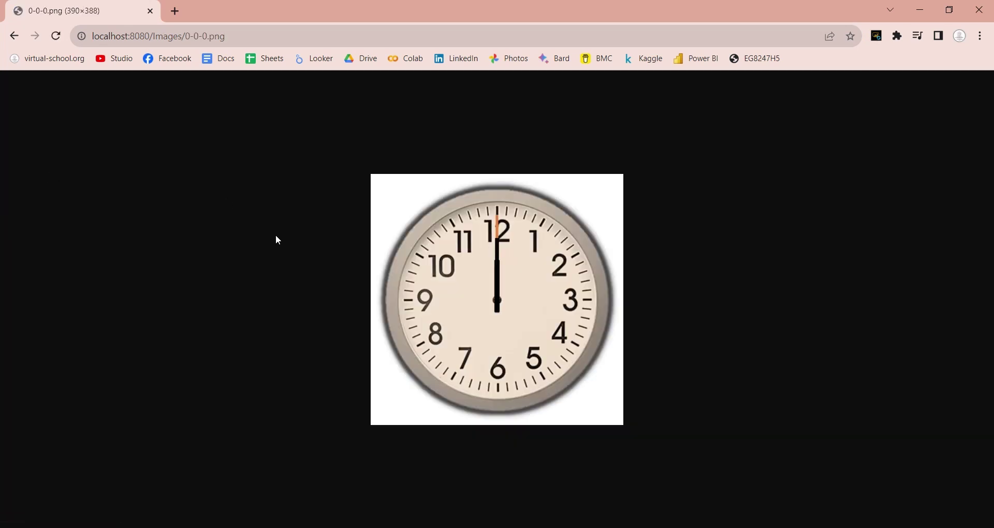
Step: Select the image address, then start a new empty query in SQL Server Management Studio
{"action": "left_click", "coordinate": [241, 31]}
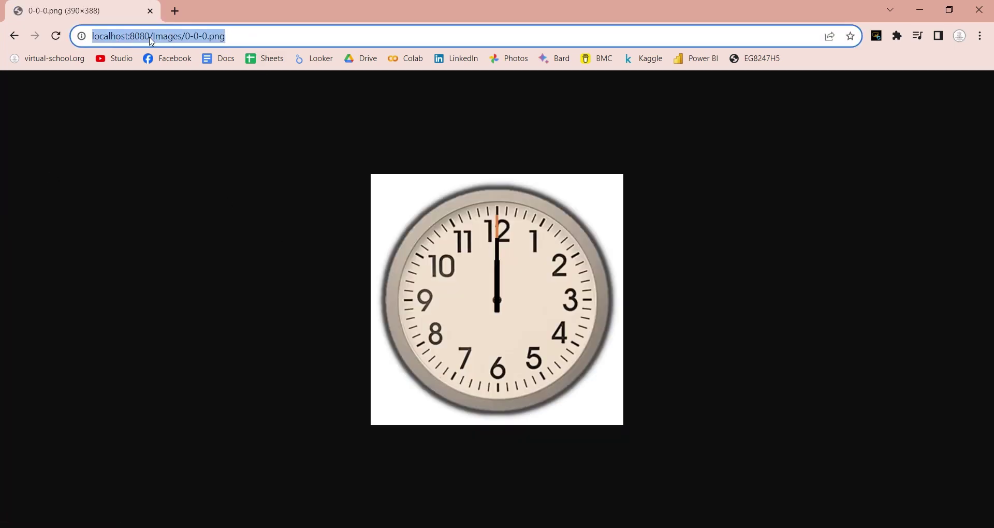
{"action": "key", "text": "End"}
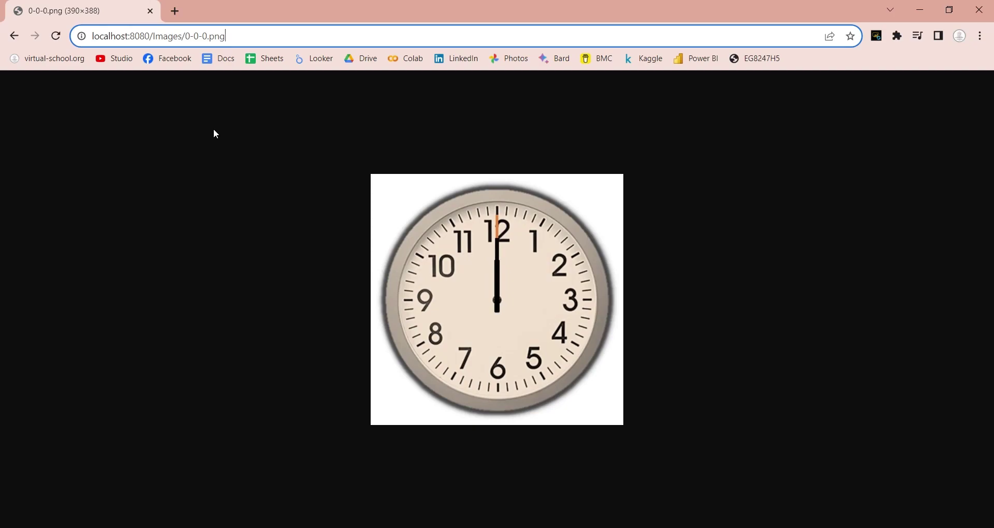
{"action": "key", "text": "alt+Tab"}
{"action": "key", "text": "ctrl+n"}
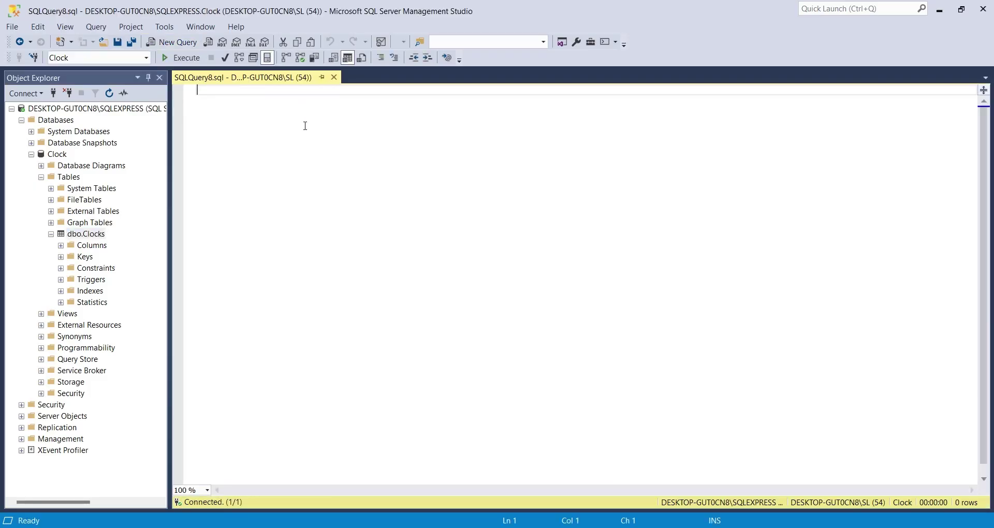
Step: Paste the while (1=1) waitfor delay '00:00:01' loop and close it with end
{"action": "key", "text": "ctrl+v"}
{"action": "key", "text": "Return"}
{"action": "key", "text": "Return"}
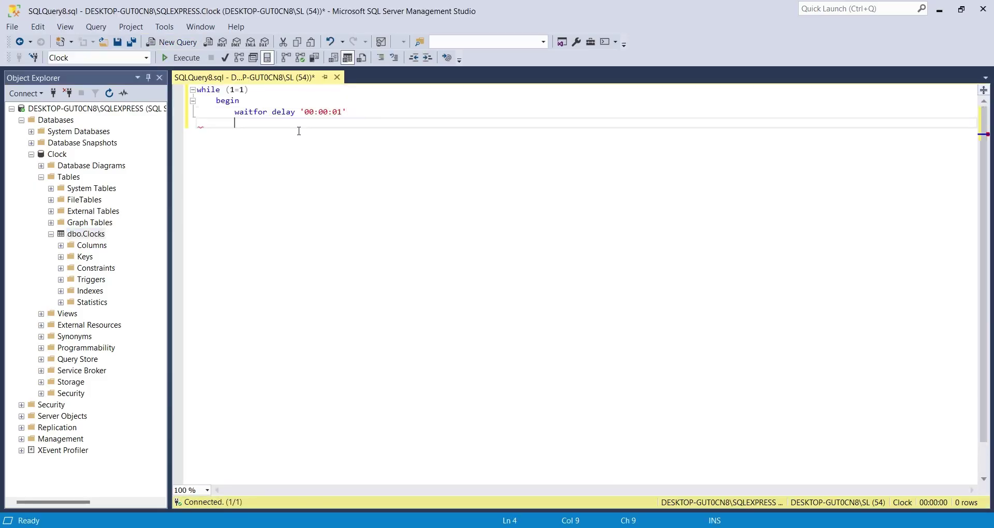
{"action": "type", "text": "e"}
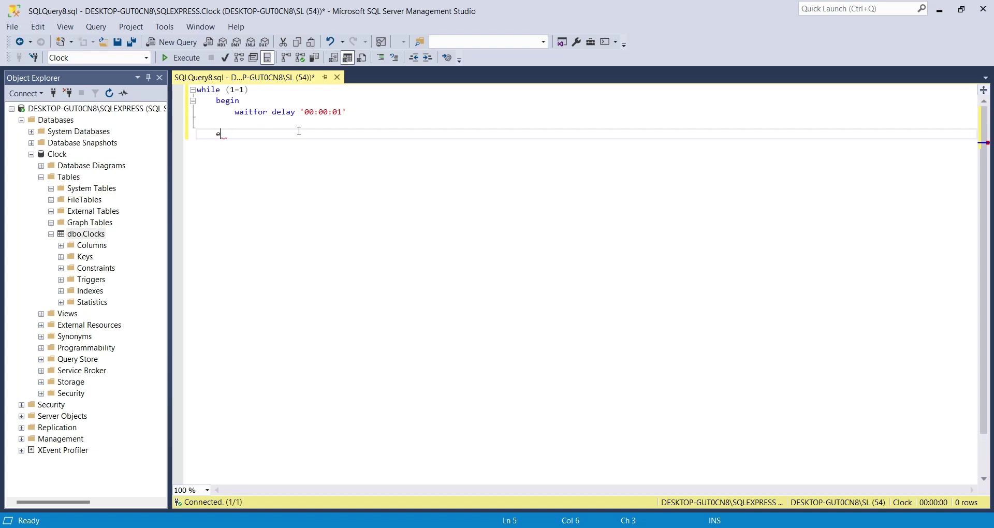
{"action": "type", "text": "nd"}
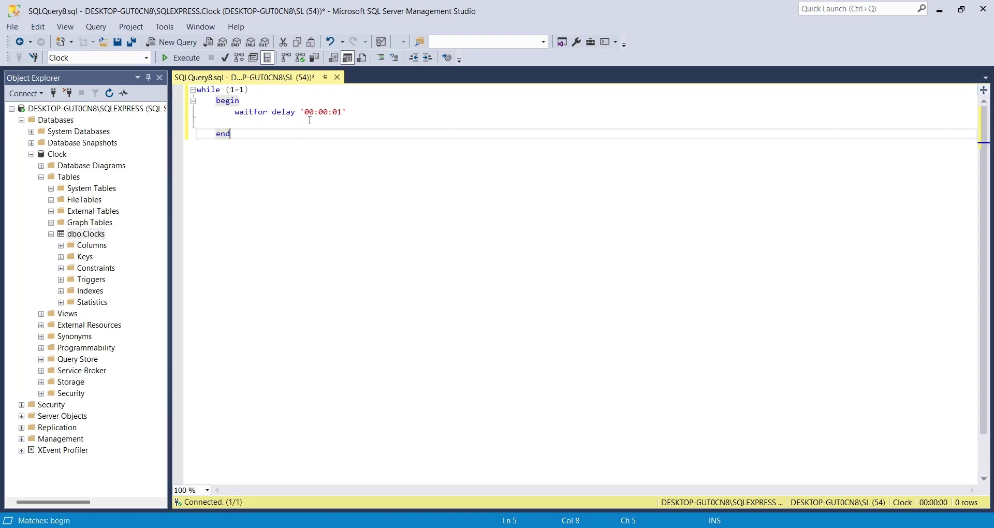
{"action": "left_click", "coordinate": [310, 120]}
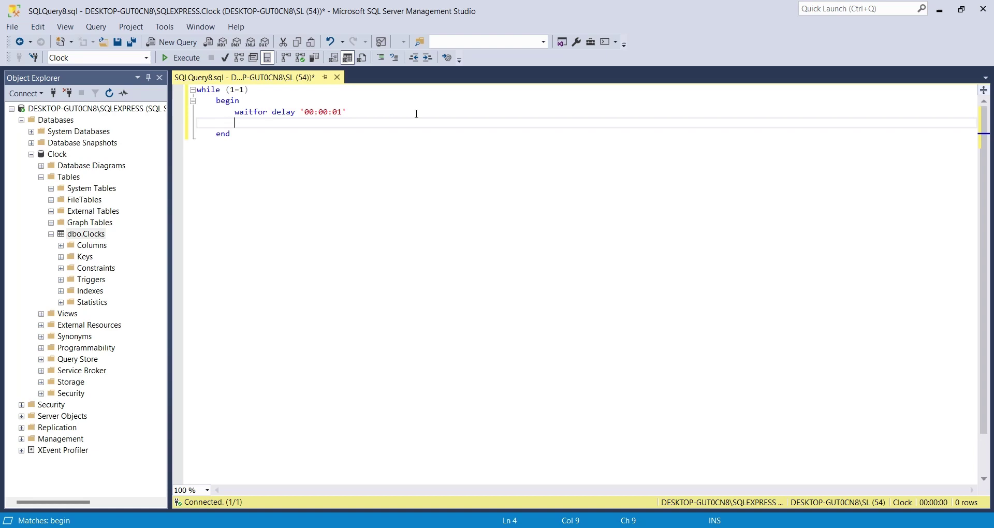
Step: Add declare @t as nvarchar(32); on a new first line above the loop
{"action": "left_click", "coordinate": [203, 95]}
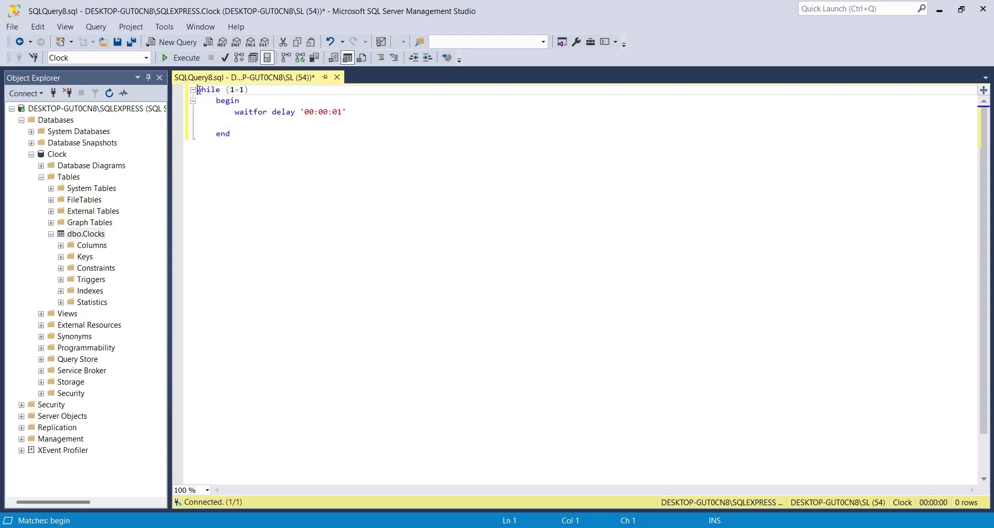
{"action": "key", "text": "Return"}
{"action": "key", "text": "Up"}
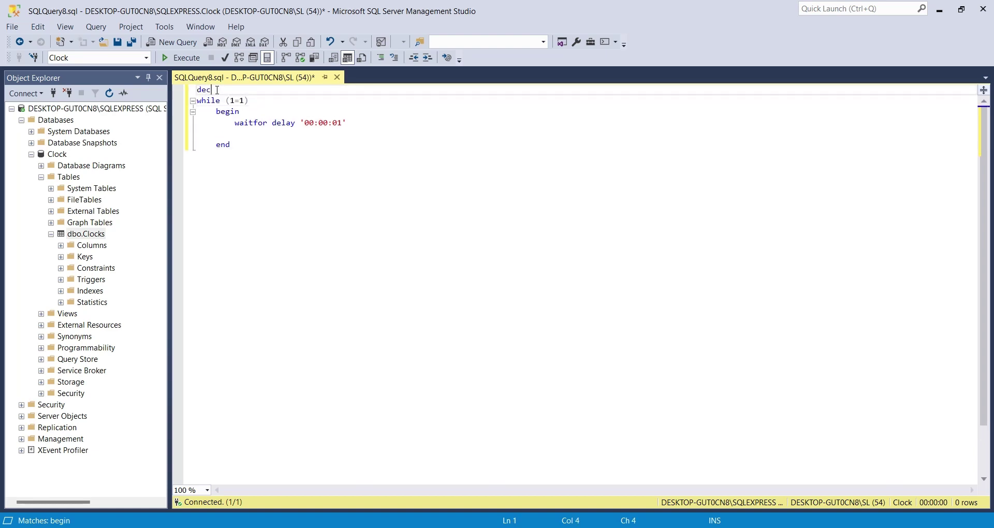
{"action": "type", "text": "declare @t"}
{"action": "type", "text": "as nvarchar(32);"}
Step: Begin set @t = concat with hour and minute dateparts of getdate() separated by '-'
{"action": "left_click", "coordinate": [265, 134]}
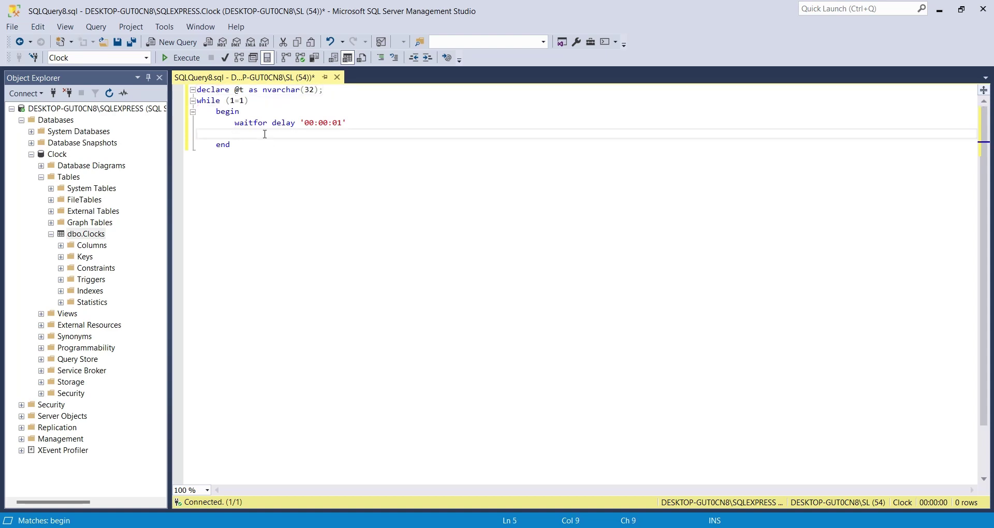
{"action": "type", "text": "set"}
{"action": "type", "text": " @t = "}
{"action": "type", "text": "concat(d"}
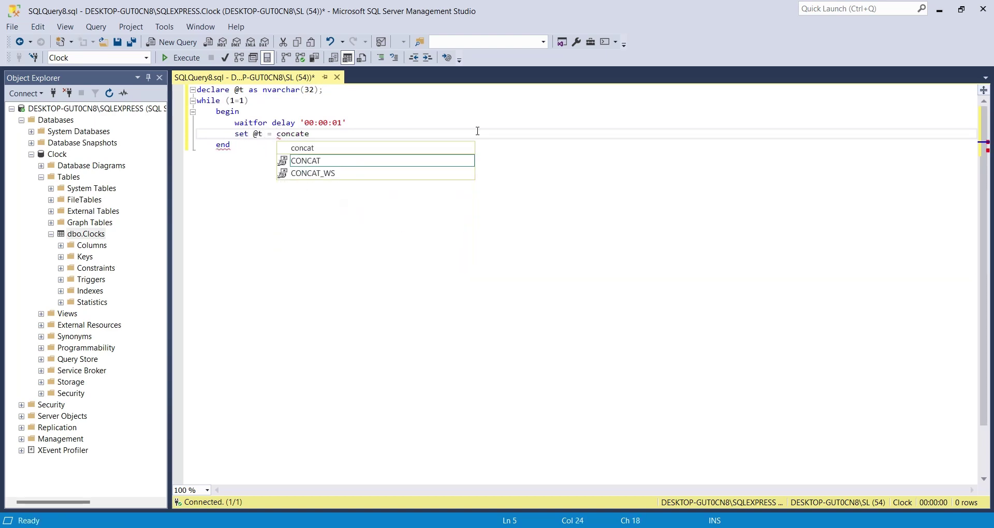
{"action": "type", "text": "atepa"}
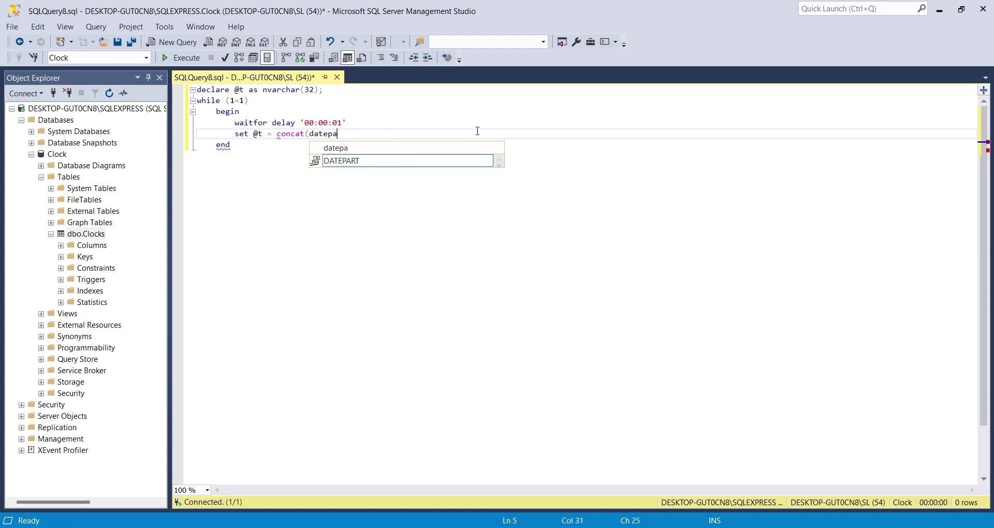
{"action": "type", "text": "rt(hour,ge"}
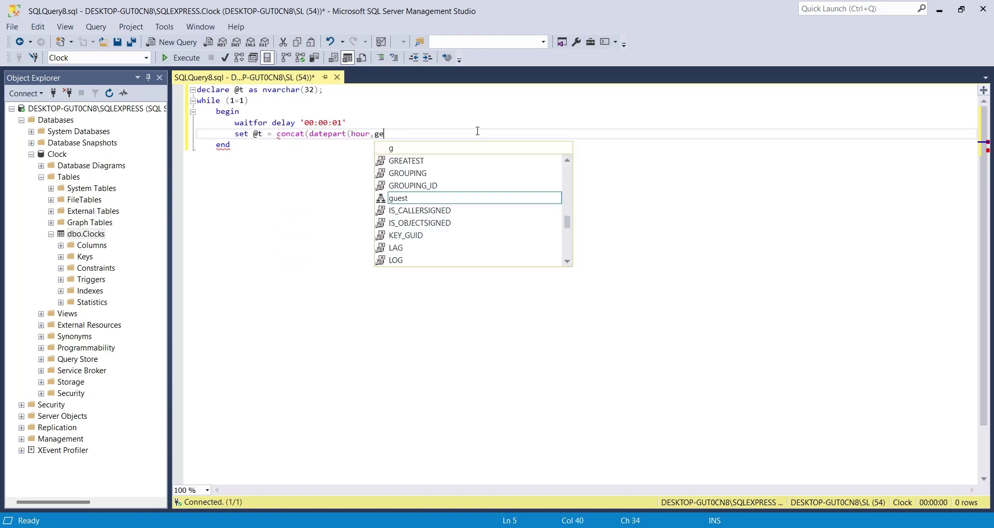
{"action": "type", "text": "tdate())"}
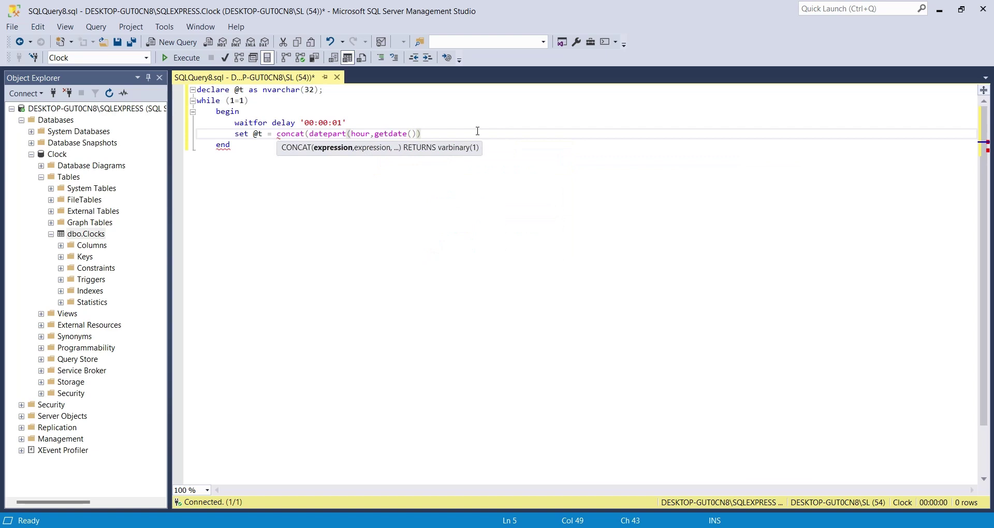
{"action": "type", "text": ","}
{"action": "left_click_drag", "start_coordinate": [428, 134], "coordinate": [311, 135]}
{"action": "key", "text": "ctrl+c"}
{"action": "left_click", "coordinate": [437, 132]}
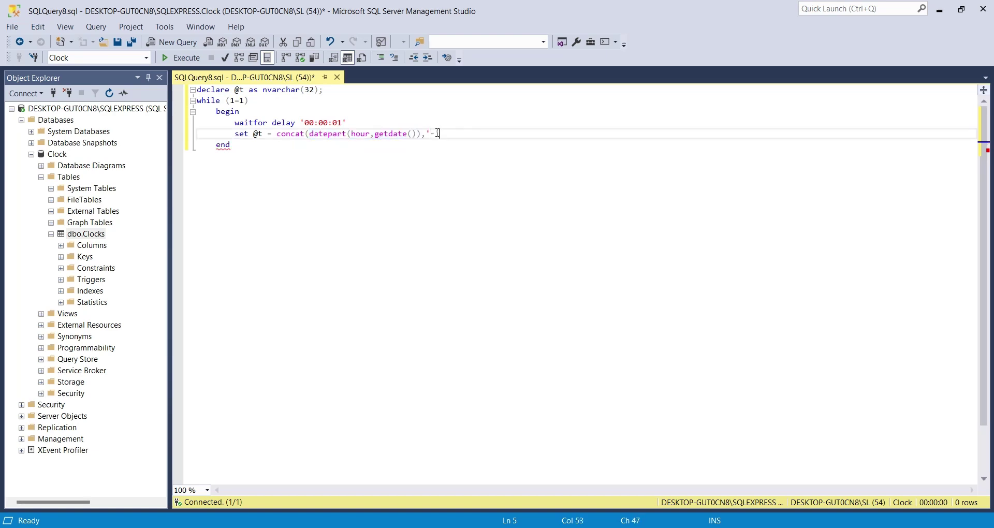
{"action": "type", "text": "'-',"}
{"action": "key", "text": "ctrl+v"}
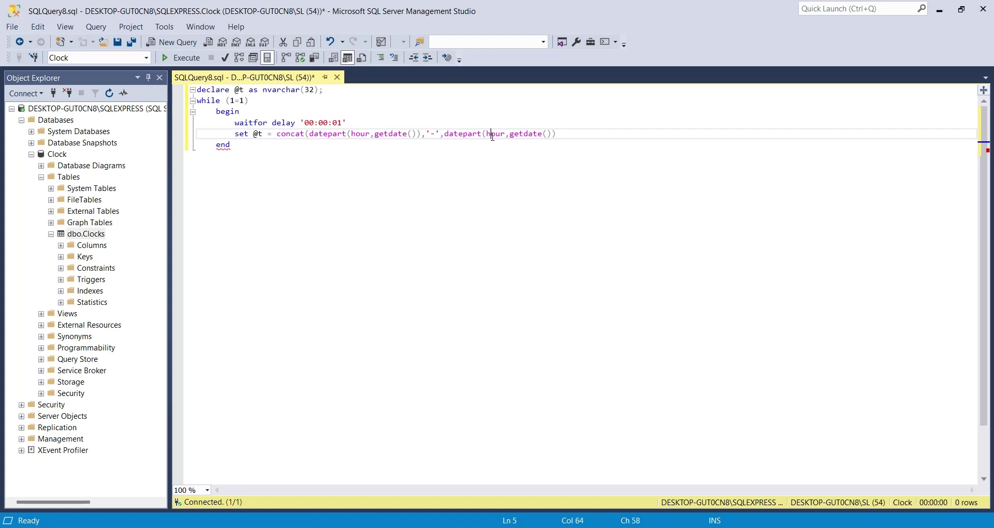
{"action": "double_click", "coordinate": [492, 134]}
{"action": "type", "text": "minute"}
Step: Append '-' and datepart(second,getdate()) to the concat expression
{"action": "left_click", "coordinate": [572, 134]}
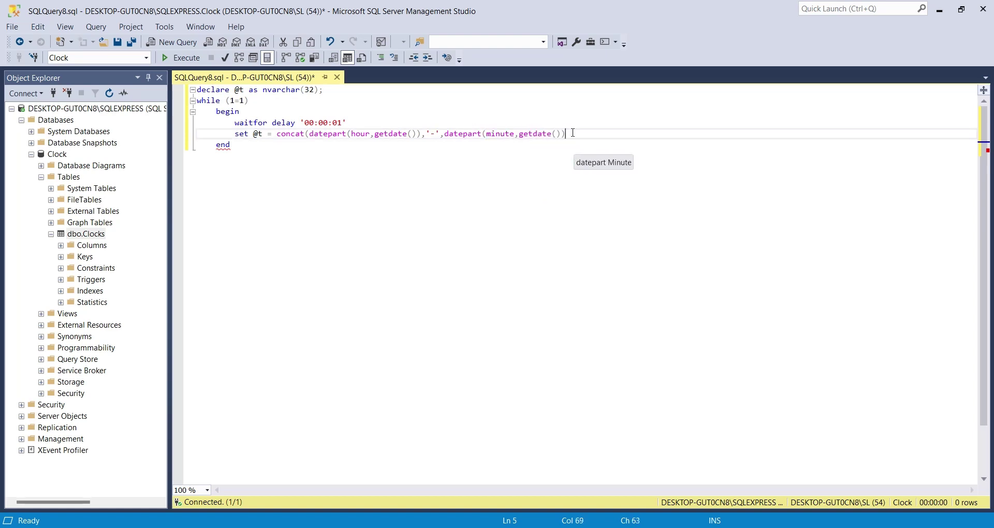
{"action": "type", "text": ",'-',"}
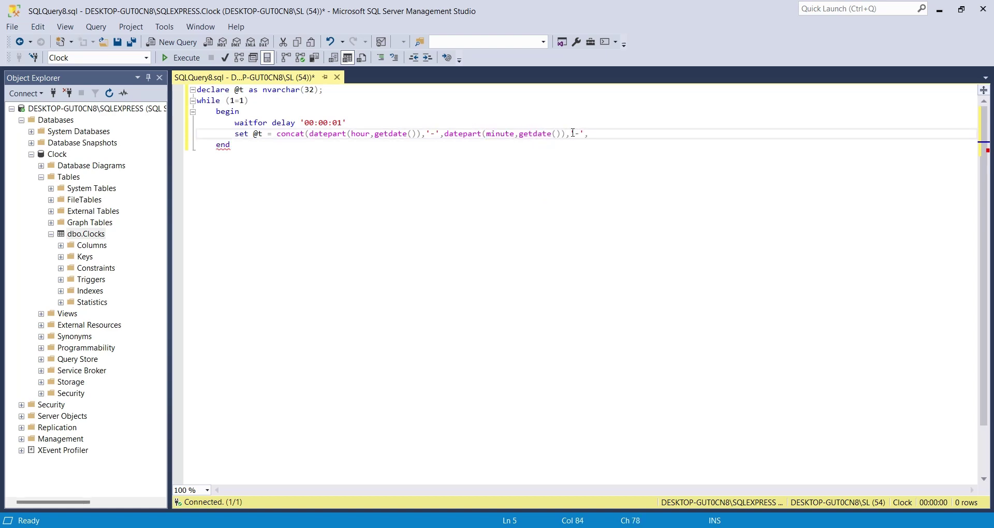
{"action": "key", "text": "ctrl+v"}
{"action": "double_click", "coordinate": [640, 133]}
{"action": "type", "text": "second"}
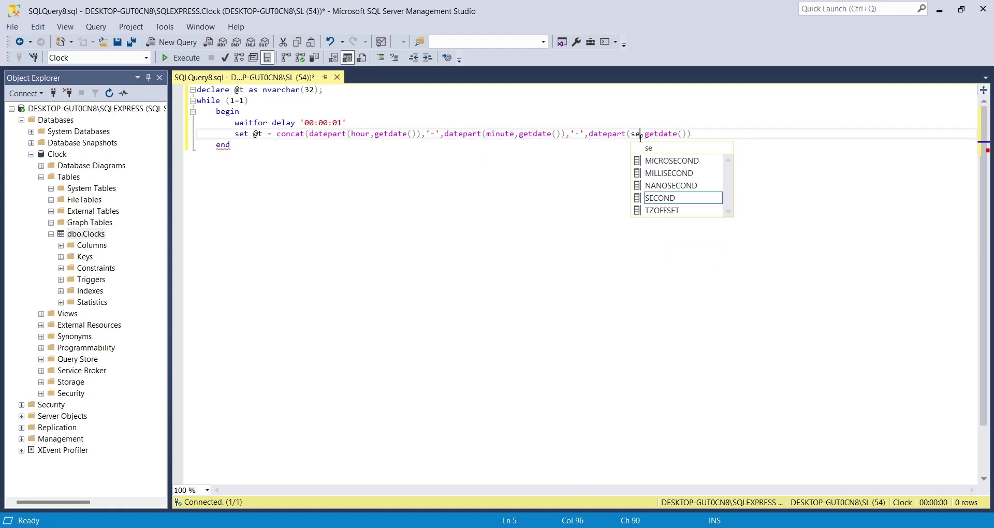
{"action": "left_click", "coordinate": [711, 134]}
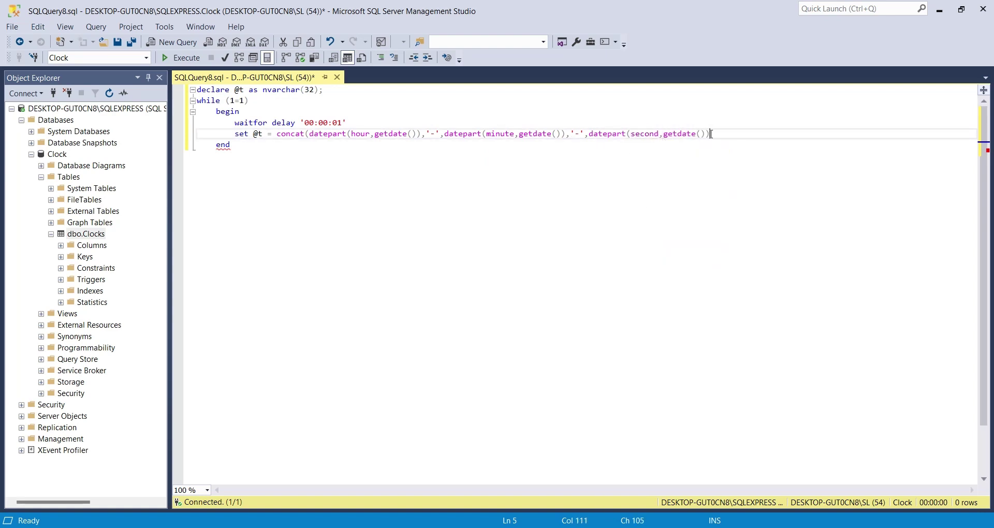
Step: Close the @t concat and add declare @f as nvarchar(32); below the @t declaration
{"action": "type", "text": ")"}
{"action": "left_click", "coordinate": [324, 90]}
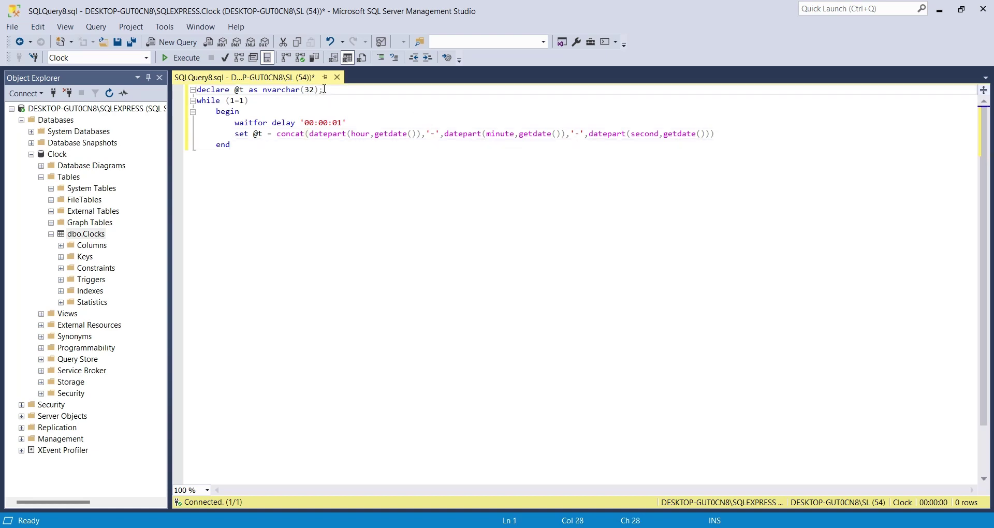
{"action": "key", "text": "Return"}
{"action": "type", "text": "declare"}
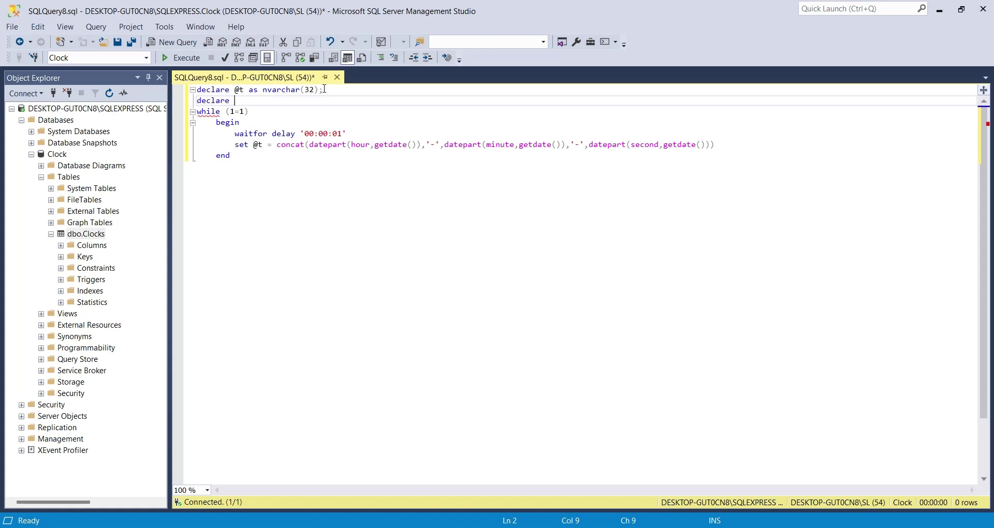
{"action": "type", "text": " @f as nvarchar(32);"}
Step: Add set @f = concat(@t,'.png') in the loop, fixing its quotes and the missing semicolon
{"action": "left_click", "coordinate": [738, 148]}
{"action": "key", "text": "Return"}
{"action": "type", "text": "se"}
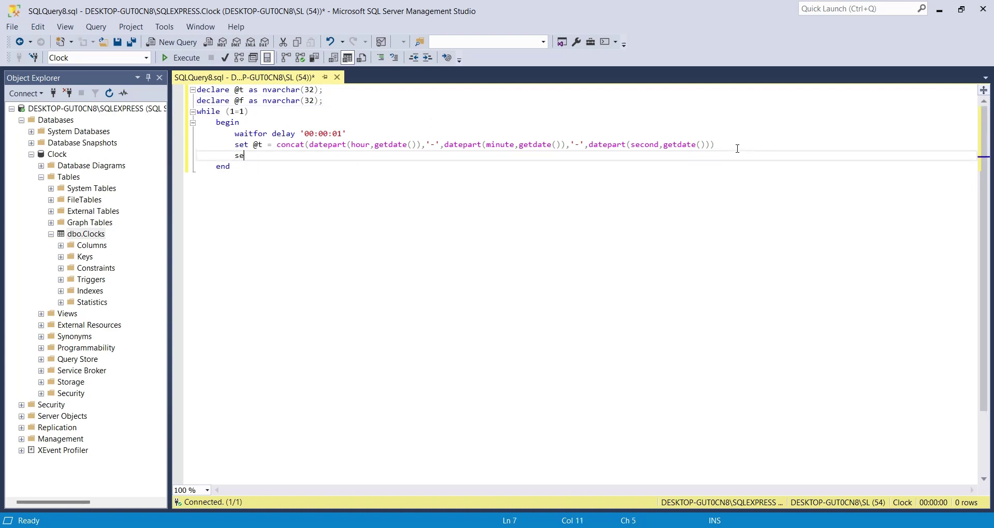
{"action": "type", "text": "t @f = concat("}
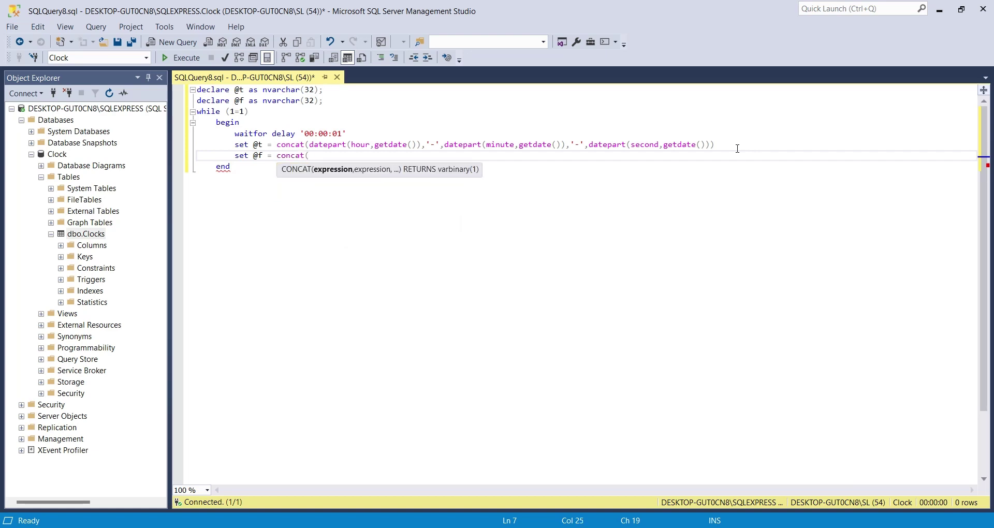
{"action": "type", "text": "@t,\".png"}
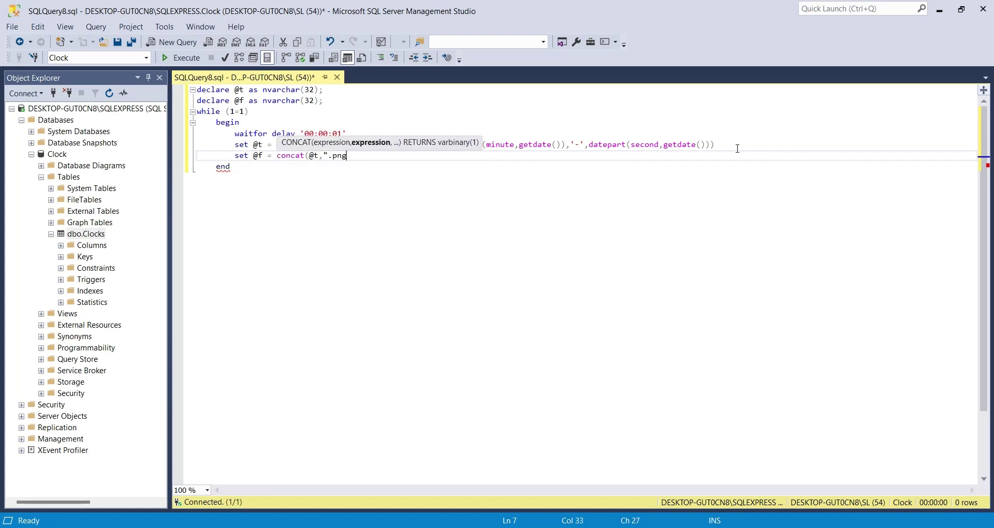
{"action": "type", "text": "\")"}
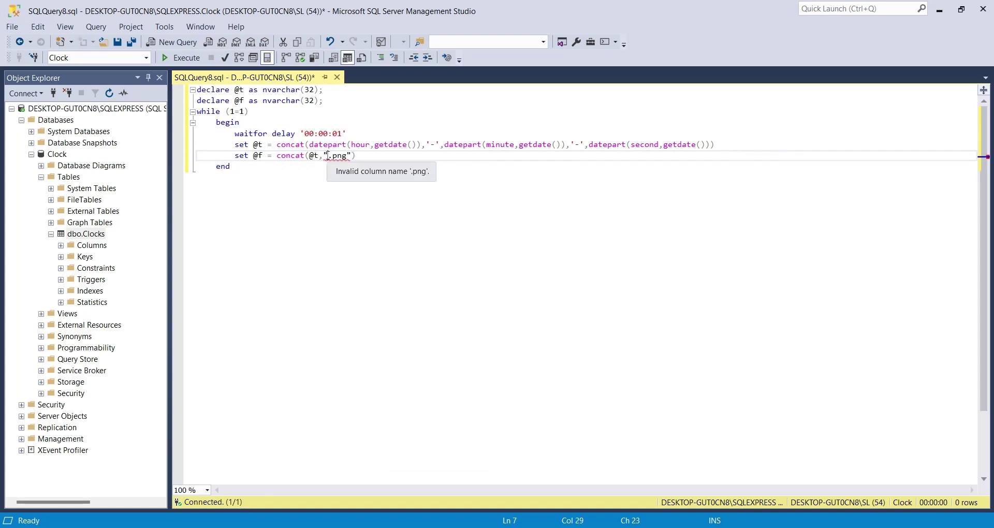
{"action": "left_click", "coordinate": [327, 155]}
{"action": "key", "text": "BackSpace"}
{"action": "type", "text": "'"}
{"action": "left_click", "coordinate": [349, 155]}
{"action": "key", "text": "BackSpace"}
{"action": "type", "text": "'"}
{"action": "left_click", "coordinate": [388, 157]}
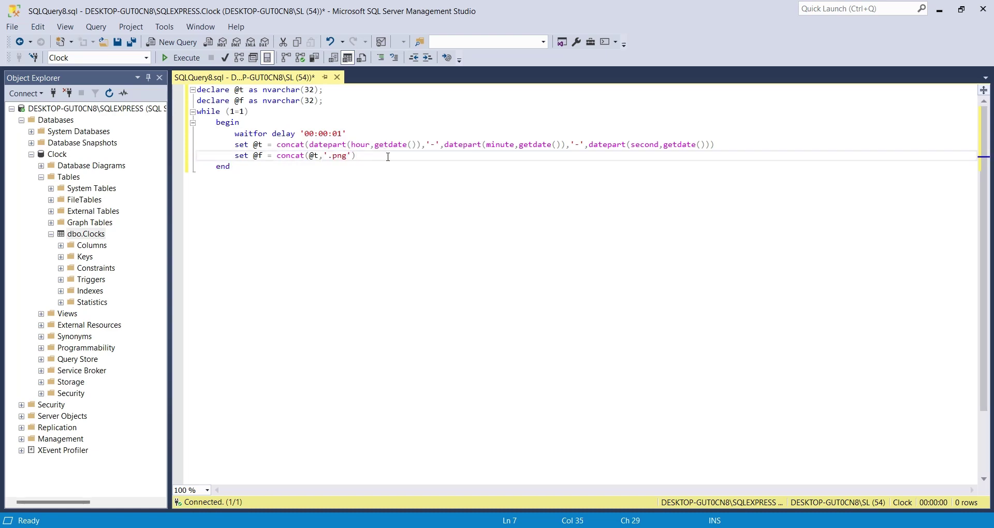
{"action": "left_click", "coordinate": [720, 144]}
{"action": "type", "text": ";"}
{"action": "key", "text": "Down"}
{"action": "key", "text": "Down"}
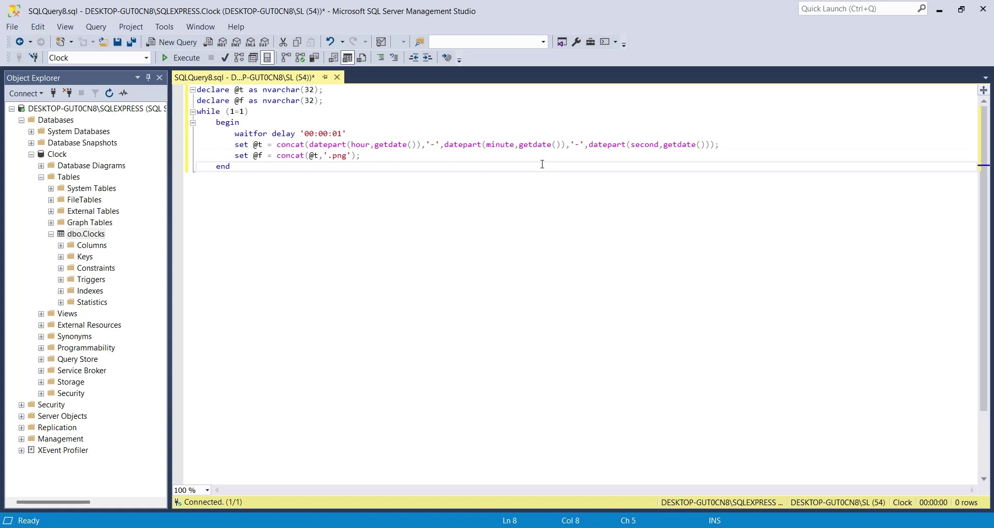
{"action": "left_click", "coordinate": [347, 100]}
Step: Add declare @p as nvarchar(256); below the @f declaration
{"action": "key", "text": "Return"}
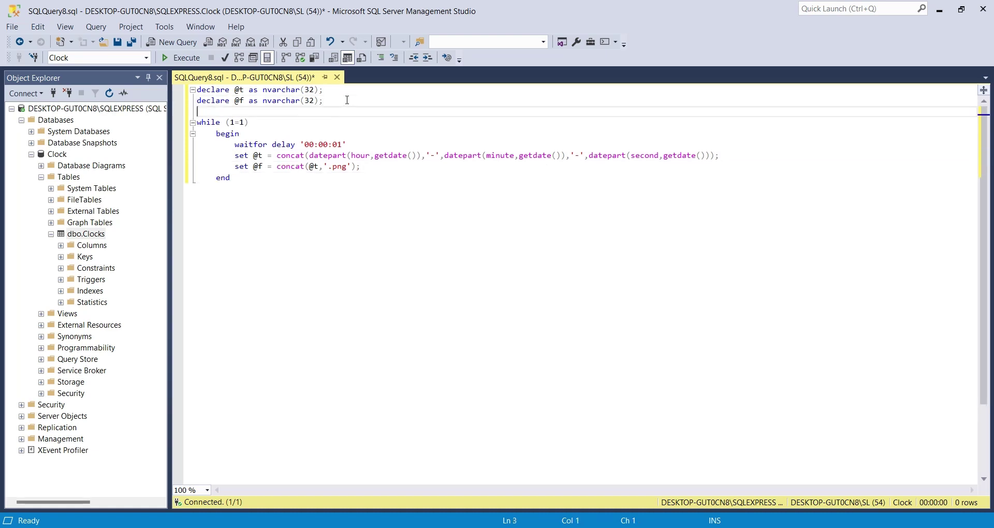
{"action": "type", "text": "f"}
{"action": "key", "text": "BackSpace"}
{"action": "type", "text": "declare @p as nvarchar(256)"}
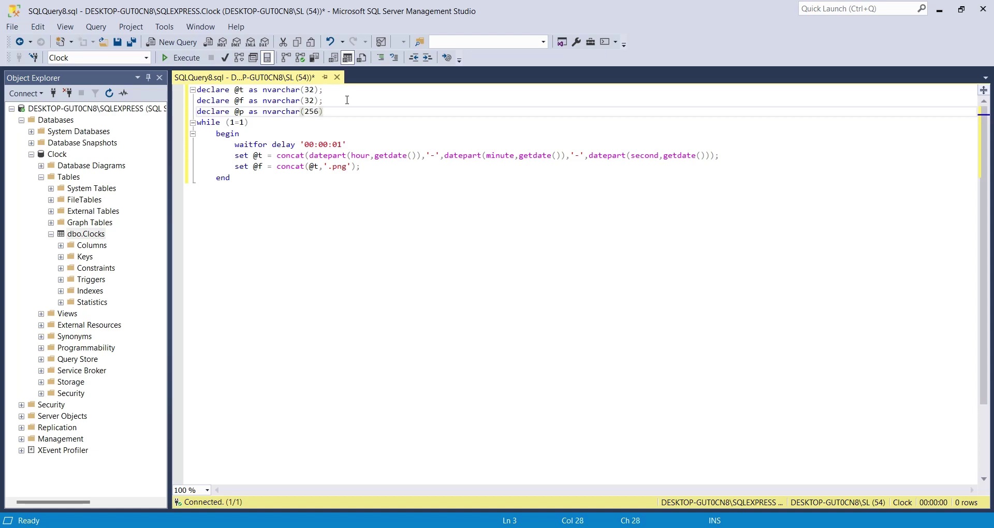
{"action": "type", "text": ";"}
{"action": "left_click", "coordinate": [371, 168]}
{"action": "key", "text": "Return"}
{"action": "type", "text": "s"}
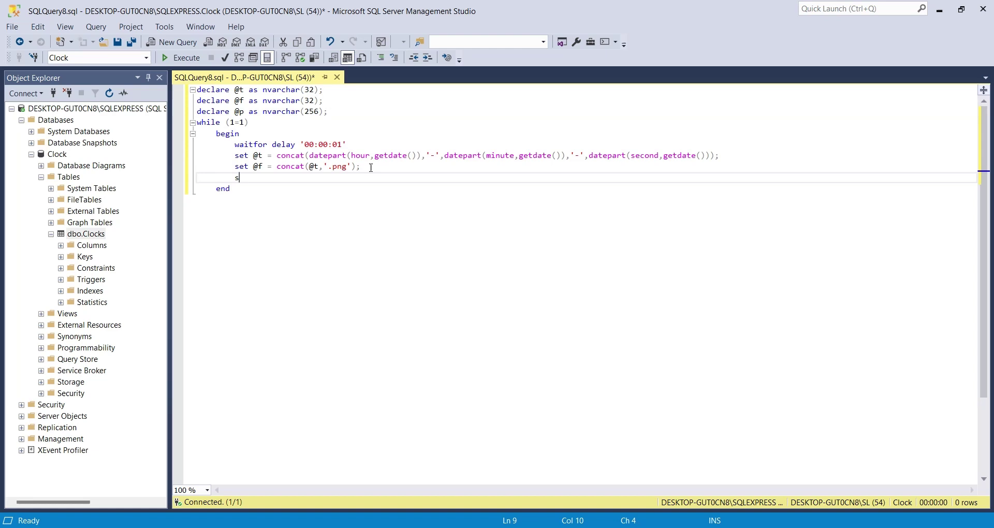
{"action": "type", "text": "et @"}
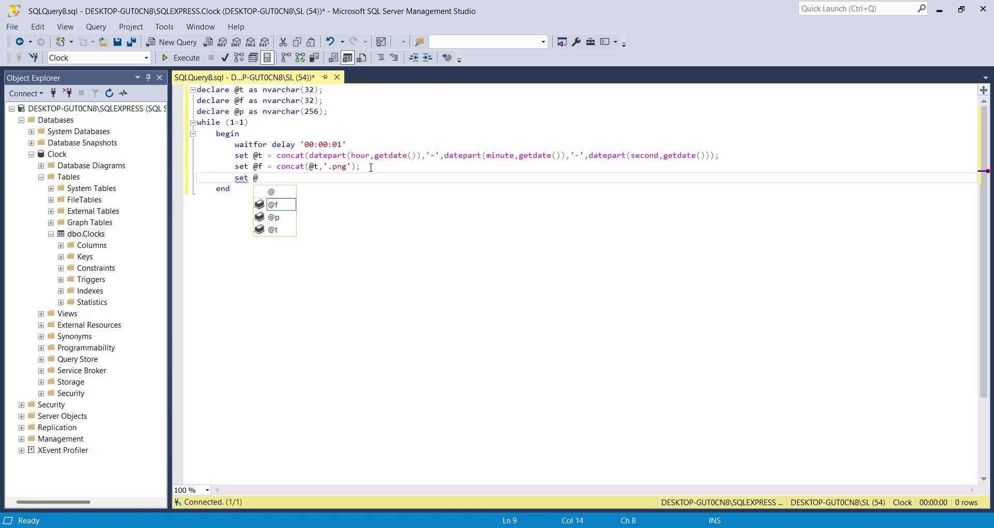
{"action": "type", "text": "p = conc"}
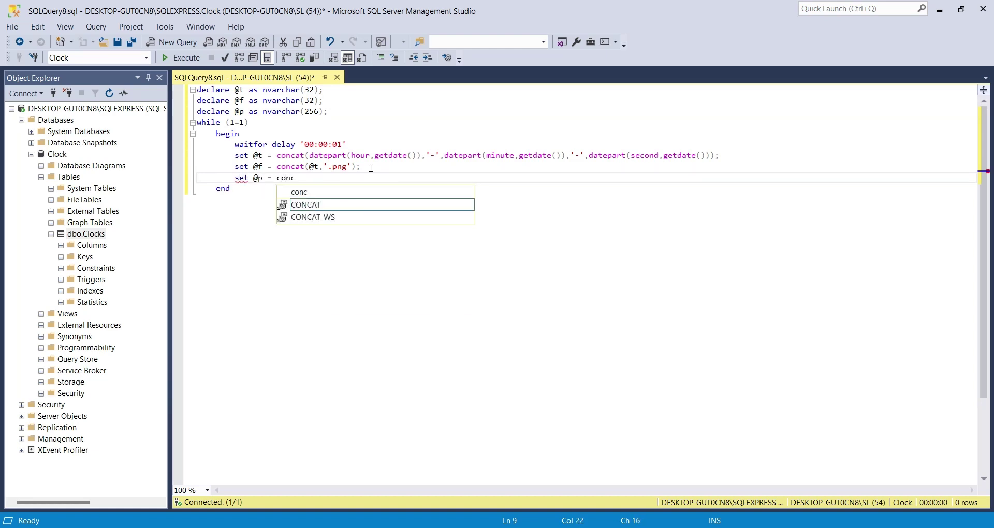
{"action": "type", "text": "at("}
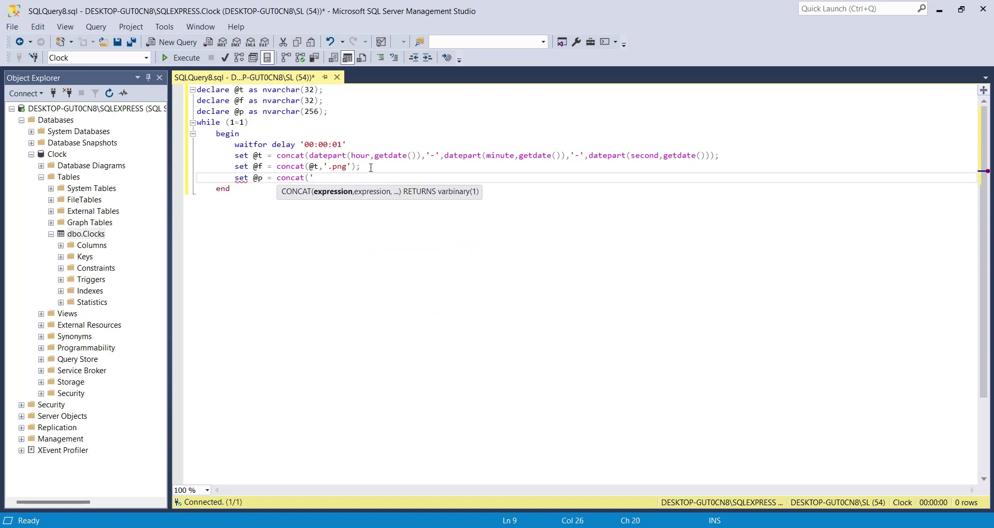
{"action": "type", "text": "'http://localhost:8080/Images/'"}
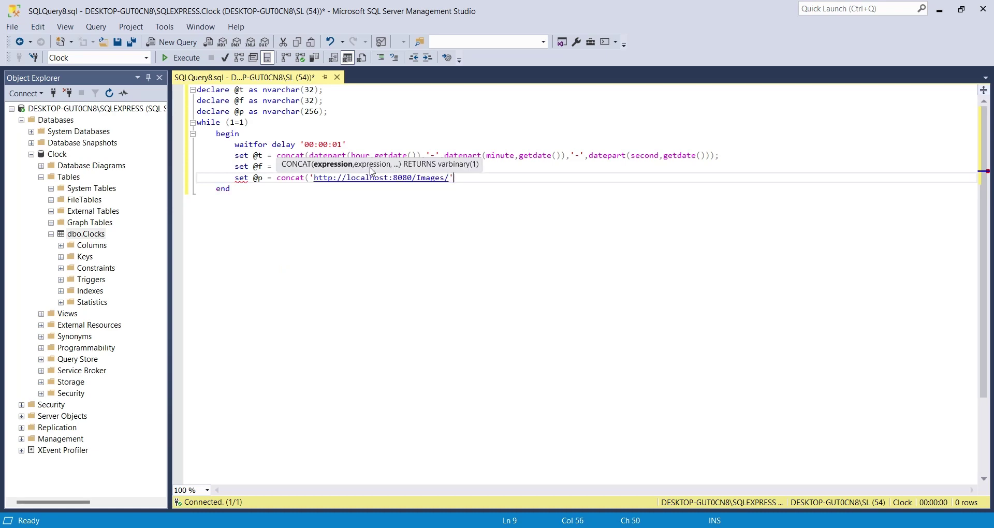
{"action": "type", "text": ",@f)"}
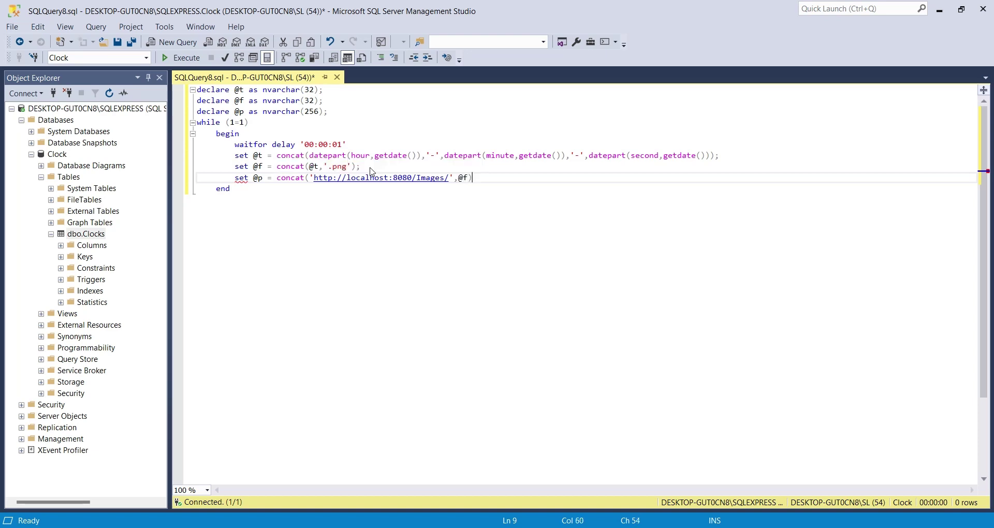
{"action": "type", "text": ";"}
Step: Add 'delete from clocks;' and 'insert into clocks values (0,@t,@p);' inside the while loop
{"action": "key", "text": "Return"}
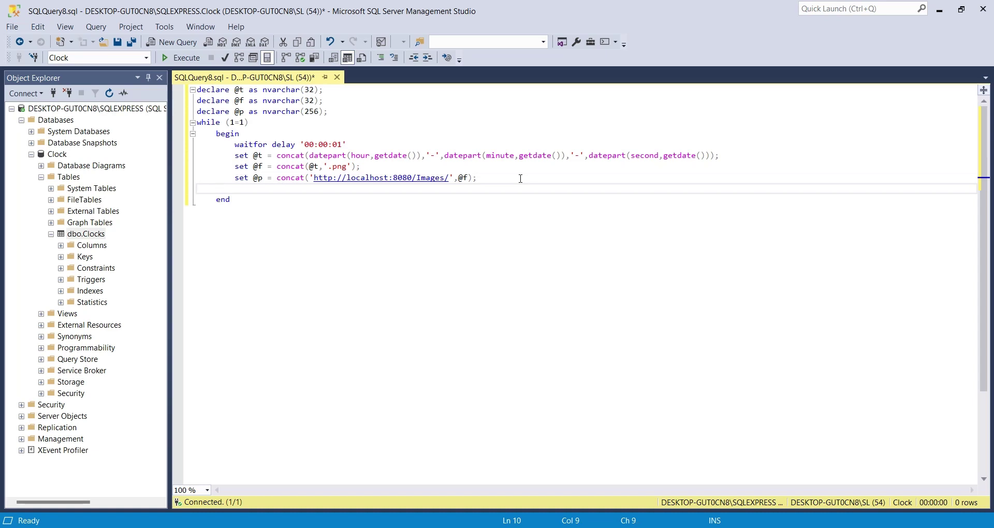
{"action": "type", "text": "delete fro"}
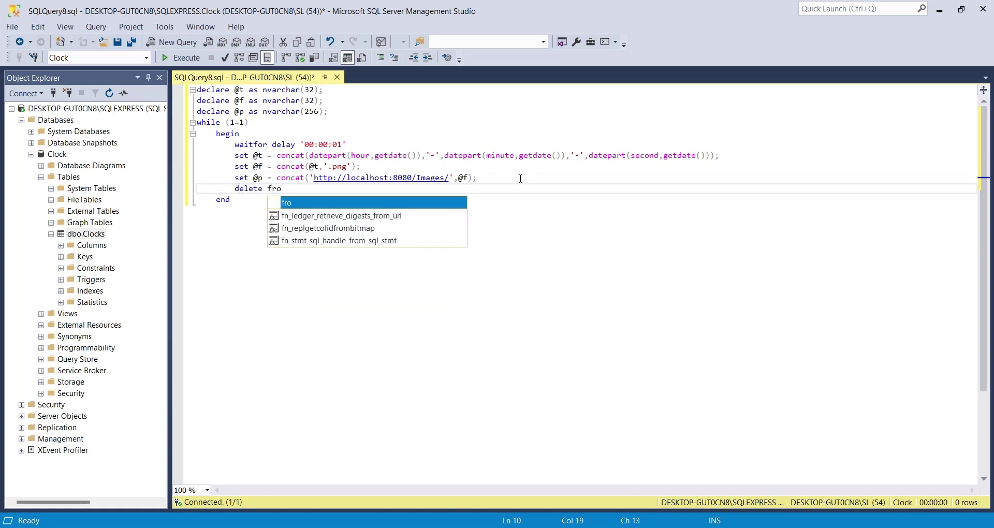
{"action": "type", "text": "m cloc"}
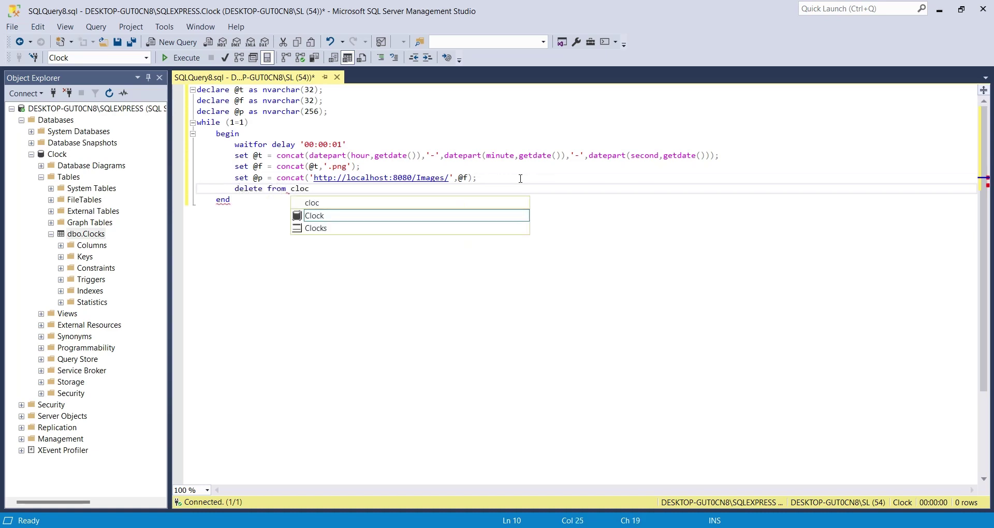
{"action": "type", "text": "ks;"}
{"action": "key", "text": "Return"}
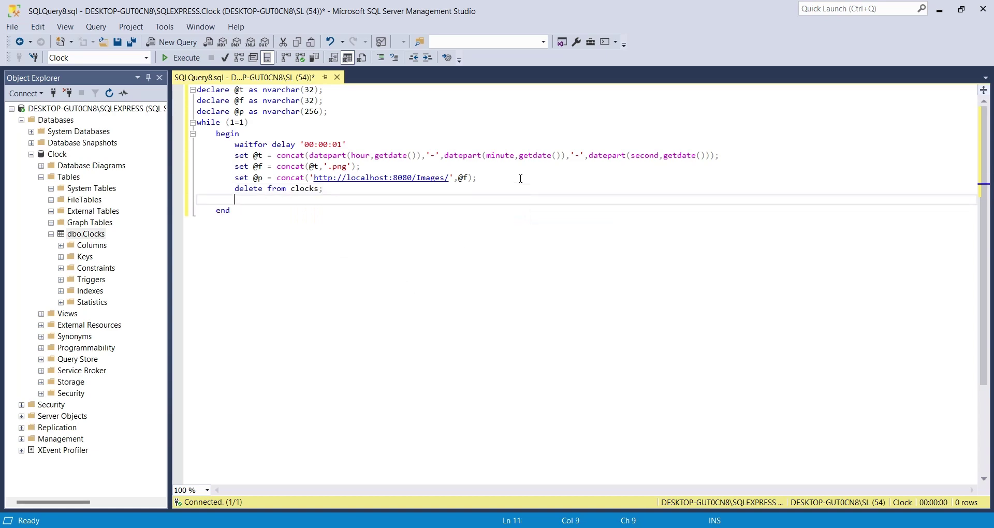
{"action": "type", "text": "insert into clocks values ("}
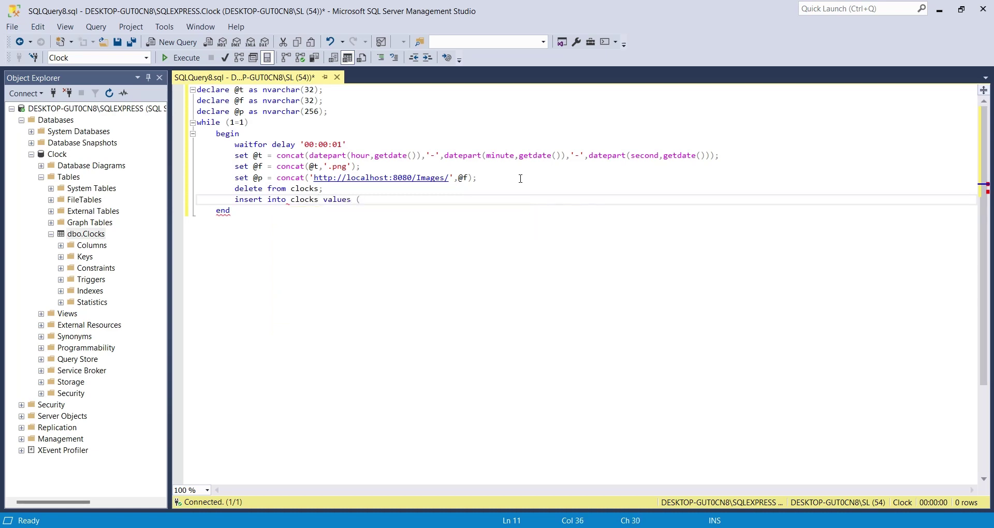
{"action": "type", "text": "0,@t"}
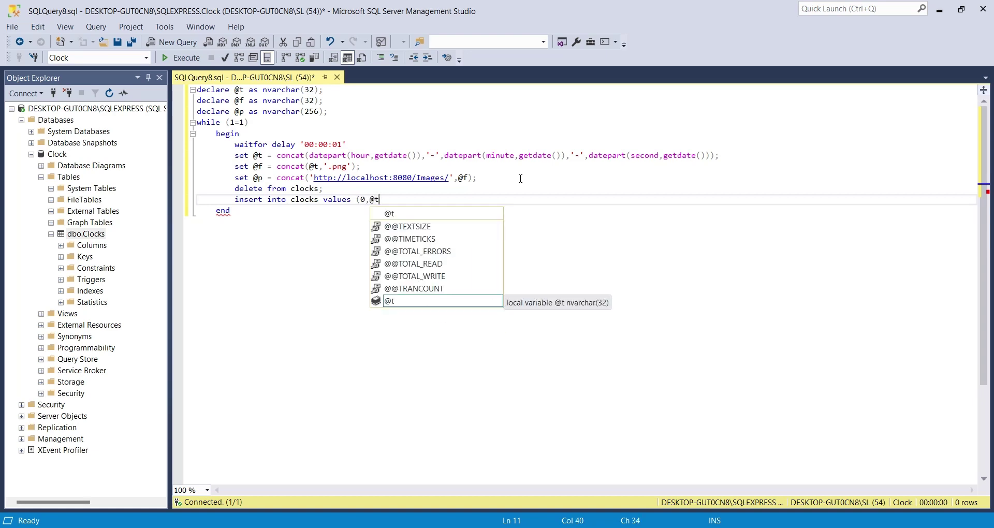
{"action": "type", "text": ","}
{"action": "type", "text": "@"}
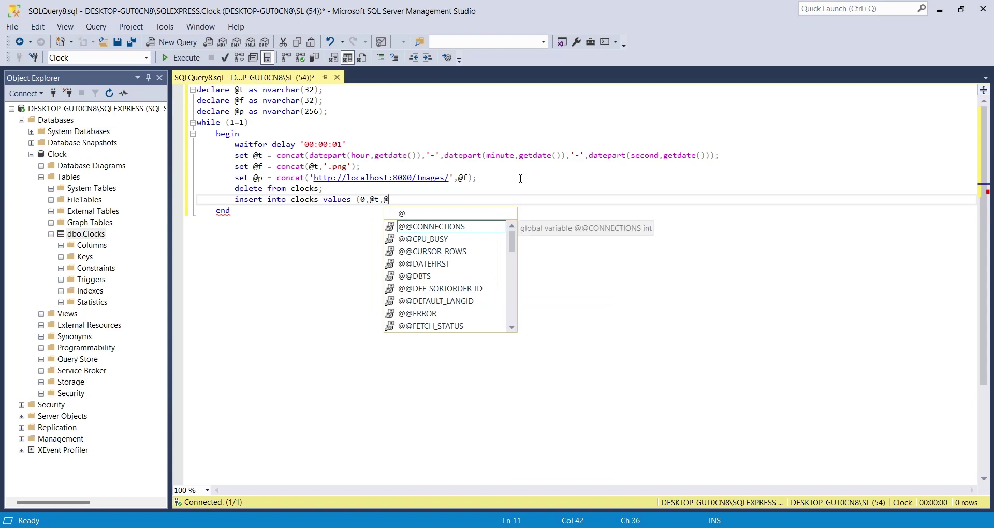
{"action": "type", "text": "p);"}
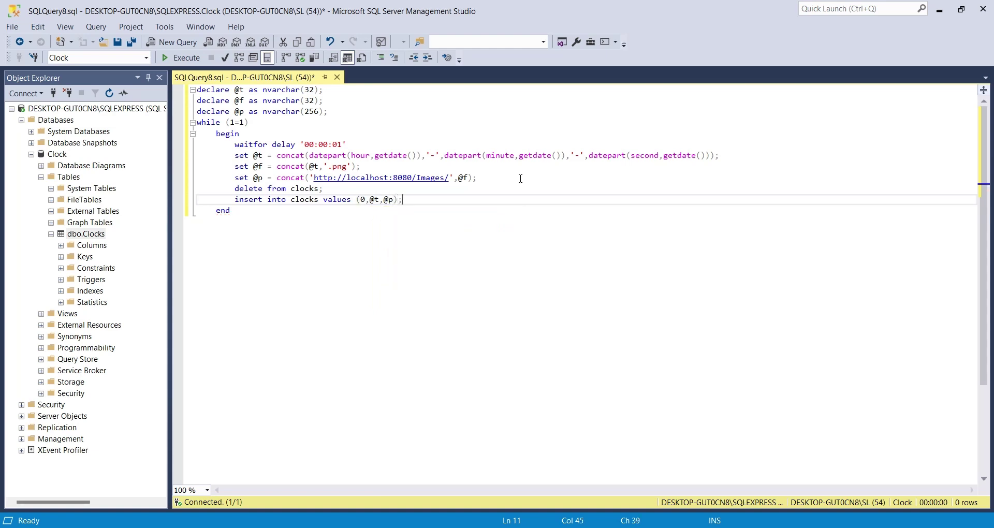
Step: Execute the clock-update loop script, then cancel it after several passes have inserted rows
{"action": "key", "text": "Down"}
{"action": "left_click", "coordinate": [181, 57]}
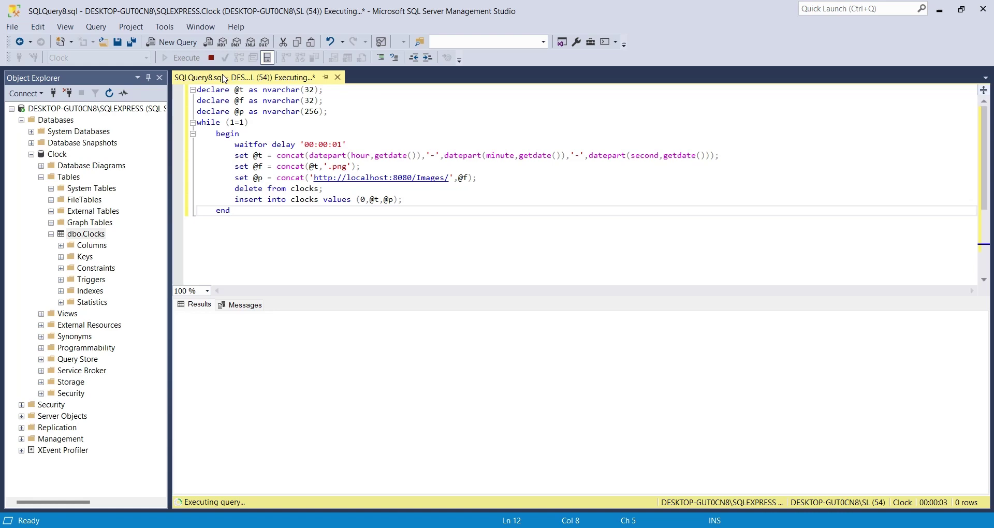
{"action": "key", "text": "alt+Break"}
{"action": "scroll", "coordinate": [340, 353], "scroll_direction": "down", "scroll_amount": 10}
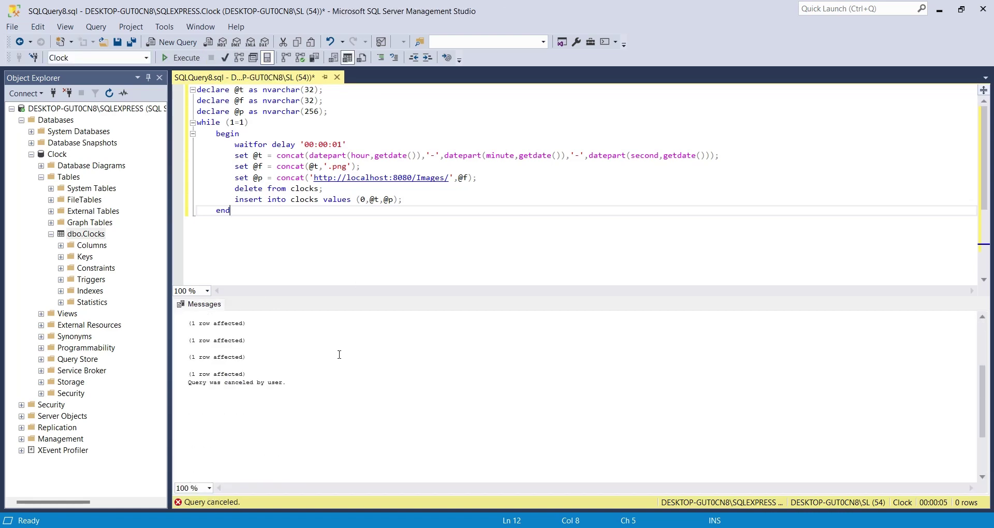
{"action": "scroll", "coordinate": [339, 354], "scroll_direction": "up", "scroll_amount": 5}
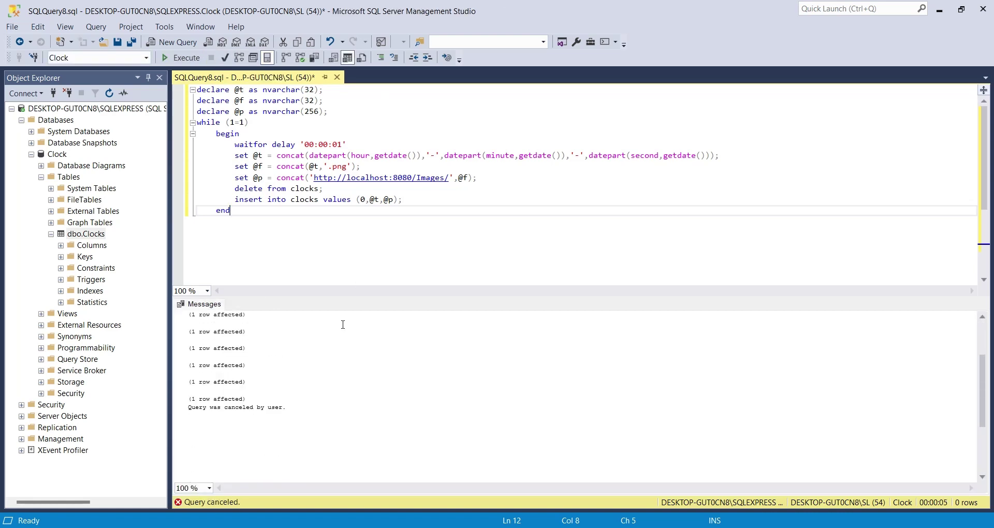
Step: Run 'select * from clocks' in a new query window, showing the single 7-56-26 row
{"action": "left_click", "coordinate": [173, 41]}
{"action": "type", "text": "sele"}
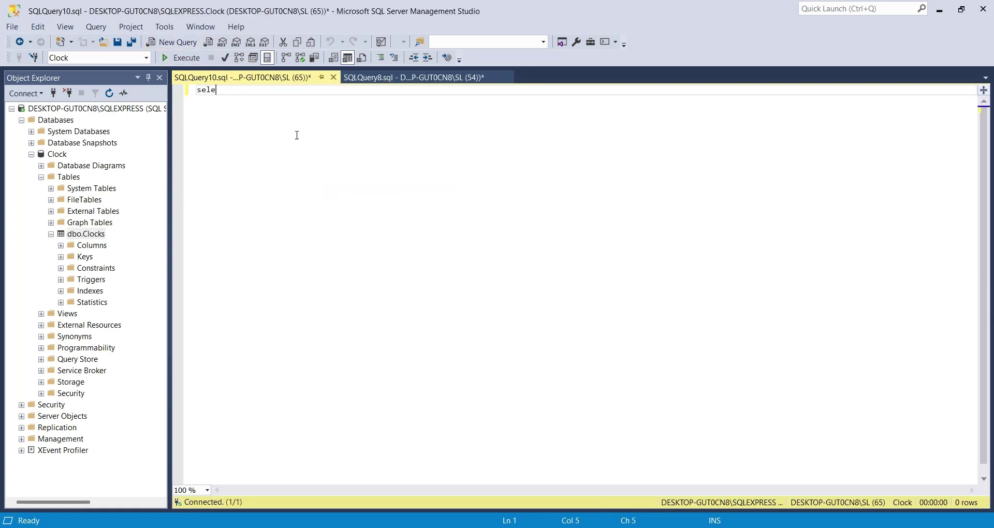
{"action": "type", "text": "ct * from clocks"}
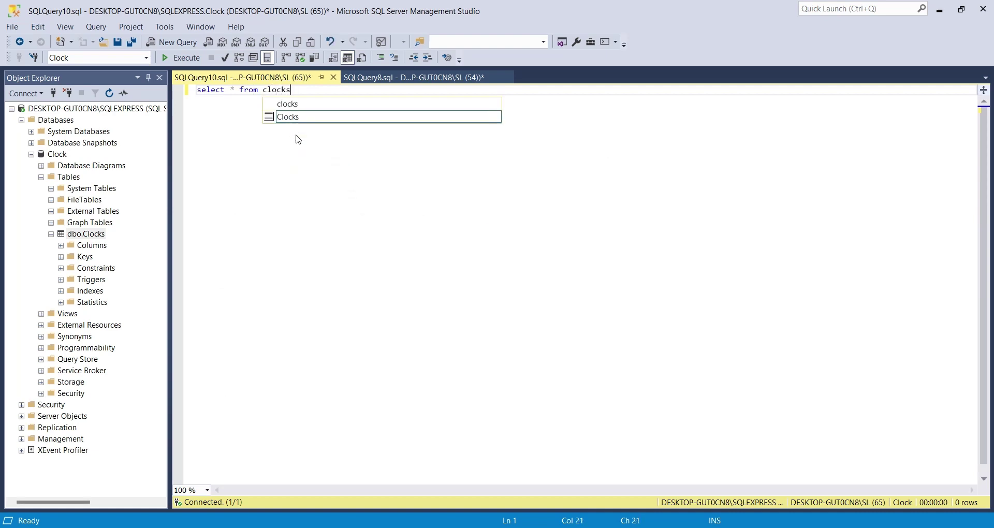
{"action": "left_click", "coordinate": [181, 59]}
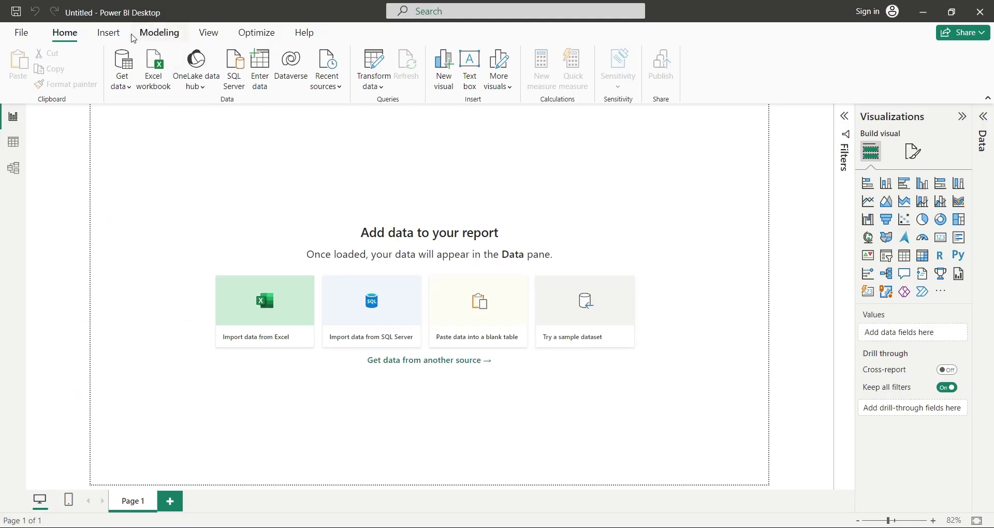
Step: Insert the Background.jpg picture onto the report page
{"action": "left_click", "coordinate": [108, 33]}
{"action": "left_click", "coordinate": [499, 70]}
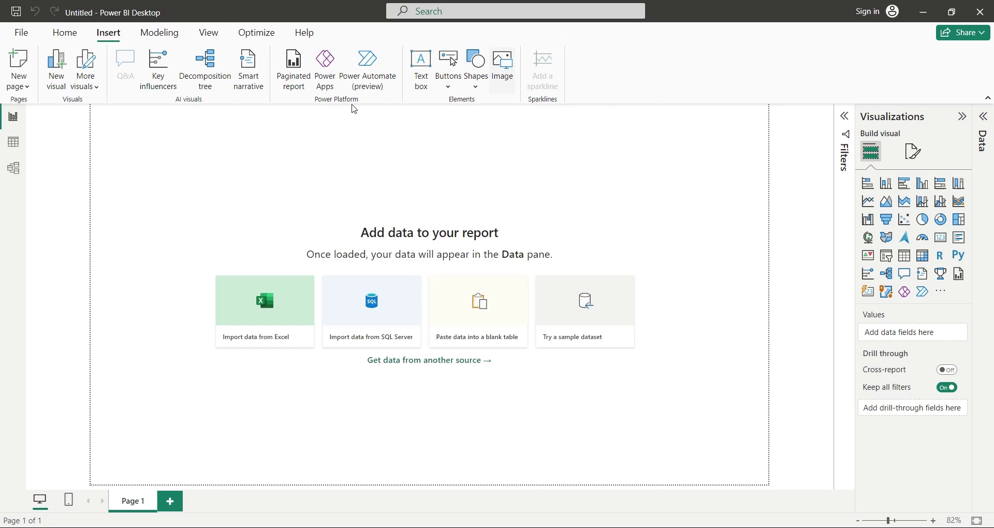
{"action": "left_click", "coordinate": [222, 147]}
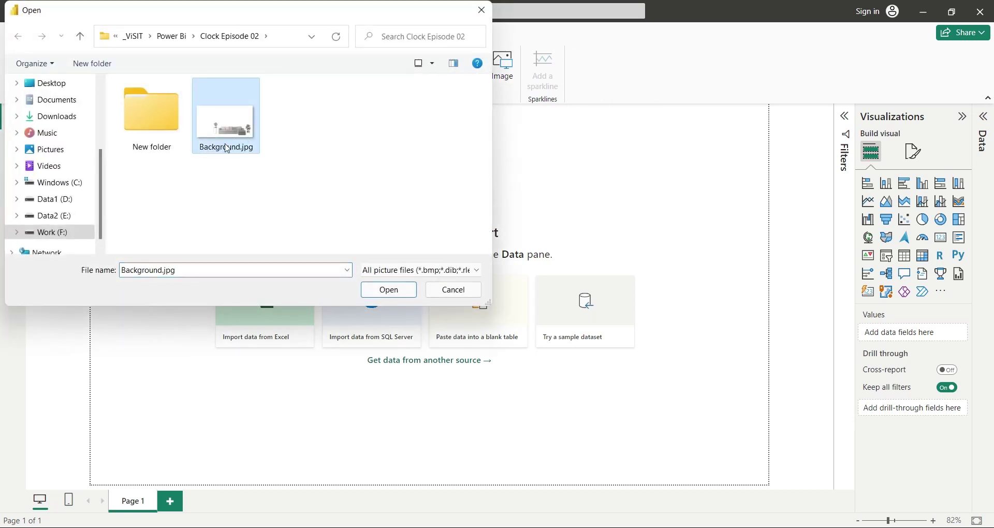
{"action": "left_click", "coordinate": [378, 290]}
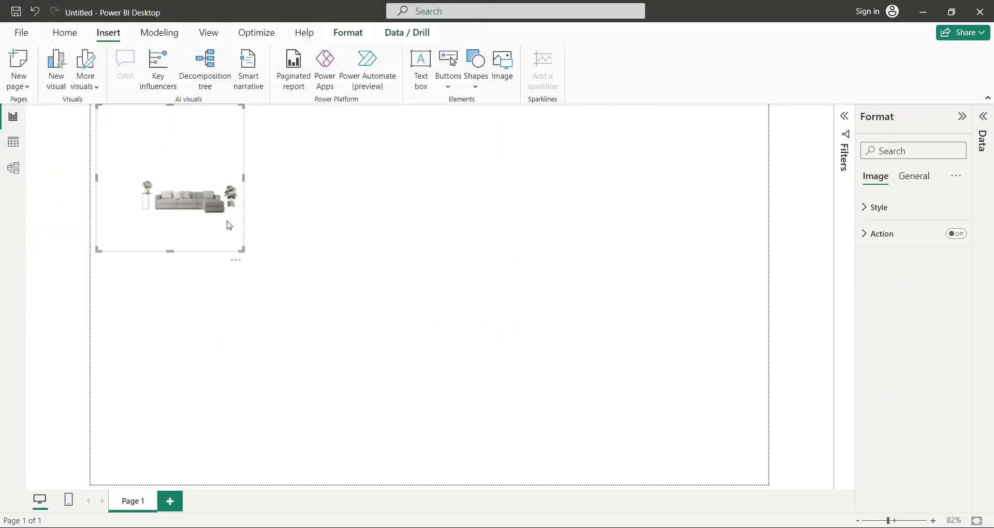
Step: Move and resize the Background.jpg image so it fills the canvas
{"action": "left_click_drag", "start_coordinate": [239, 251], "coordinate": [701, 485]}
{"action": "left_click_drag", "start_coordinate": [705, 364], "coordinate": [768, 363]}
{"action": "left_click_drag", "start_coordinate": [421, 231], "coordinate": [255, 115]}
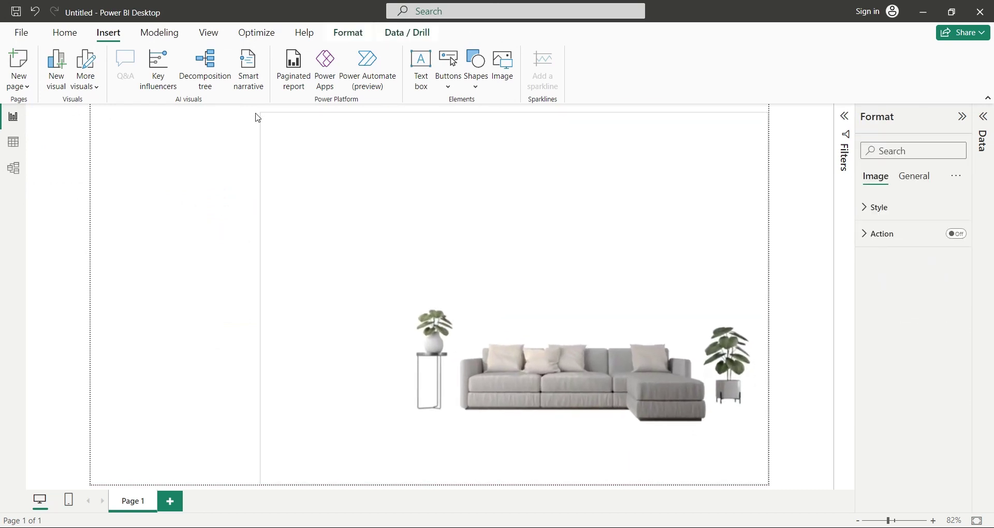
{"action": "left_click_drag", "start_coordinate": [262, 294], "coordinate": [94, 299]}
Step: Choose SQL Server as the data source and copy the server name from Management Studio
{"action": "left_click", "coordinate": [832, 305]}
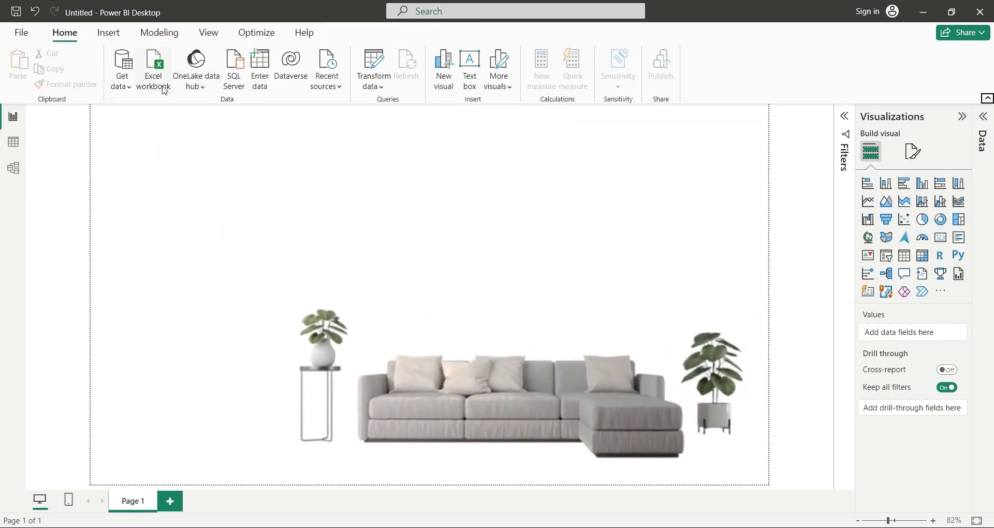
{"action": "left_click", "coordinate": [124, 85]}
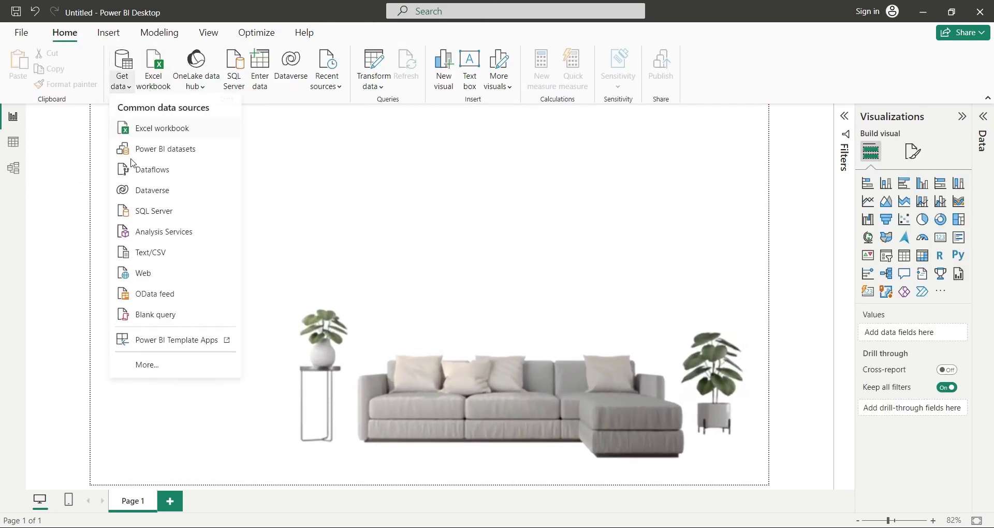
{"action": "left_click", "coordinate": [149, 213]}
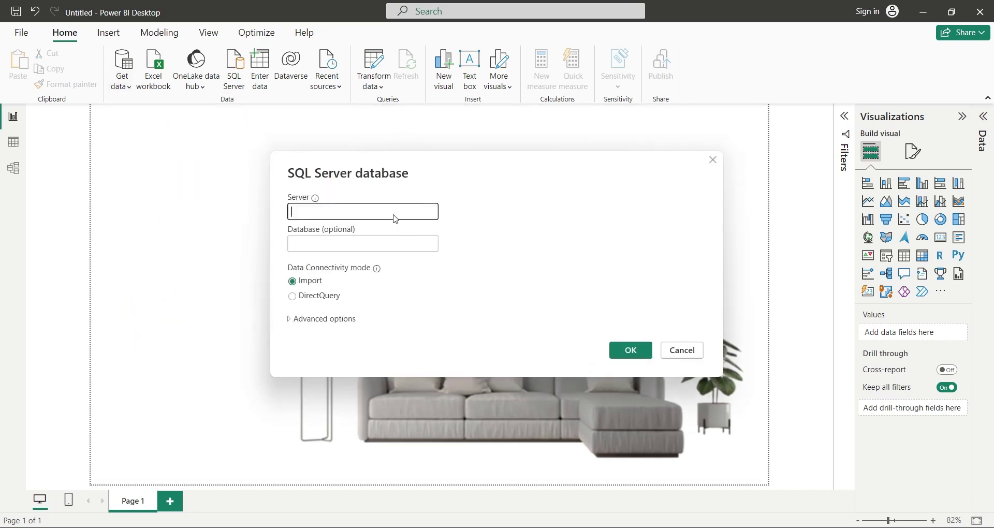
{"action": "left_click", "coordinate": [118, 527]}
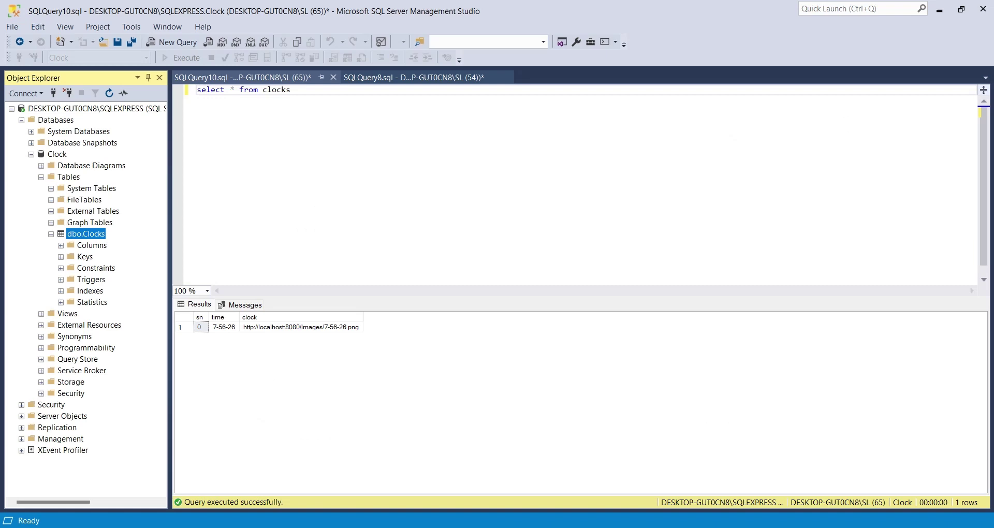
{"action": "left_click", "coordinate": [117, 110]}
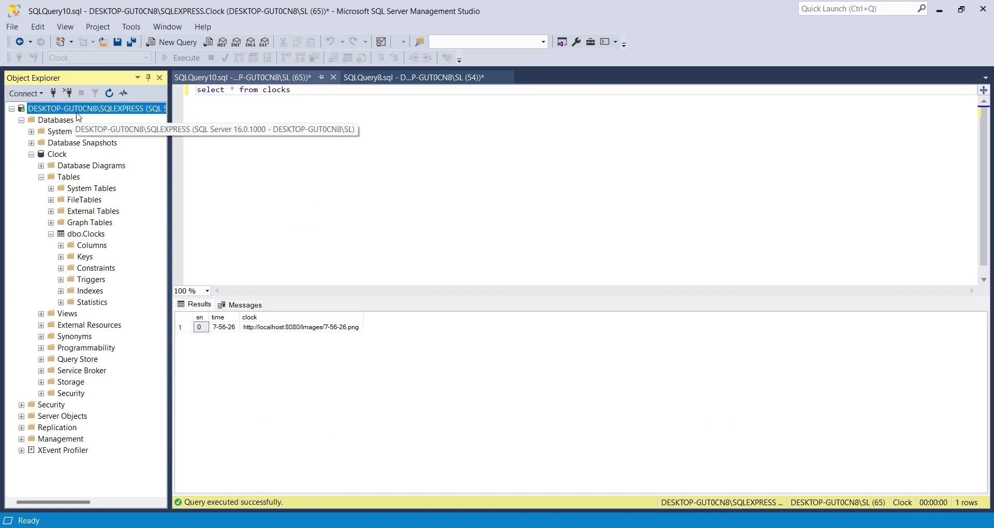
{"action": "left_click", "coordinate": [55, 154]}
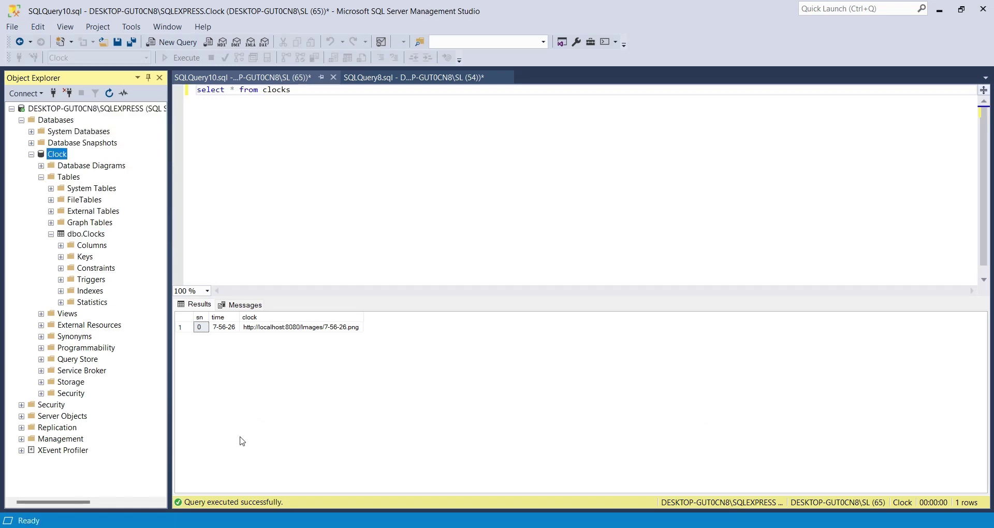
{"action": "left_click", "coordinate": [197, 524]}
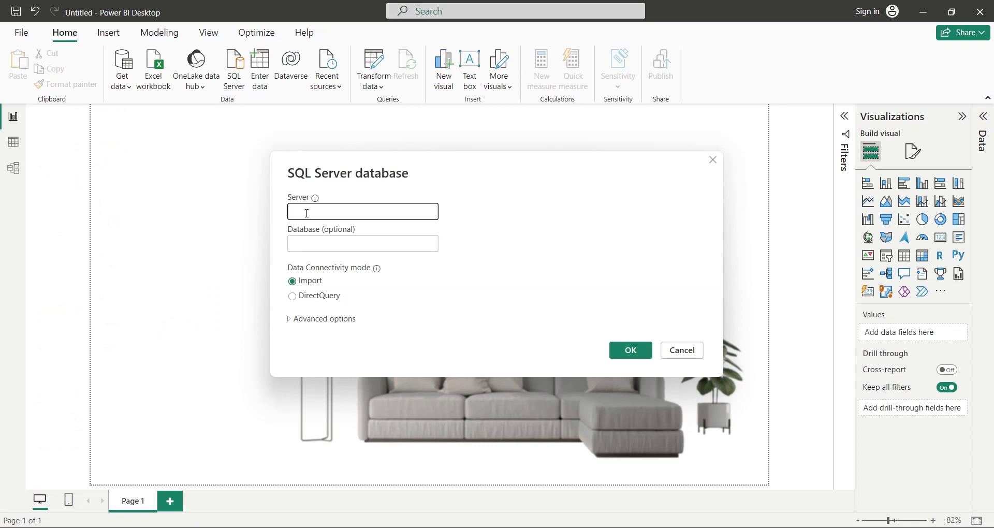
Step: Connect to the Clock database with DirectQuery, accepting an unencrypted connection
{"action": "left_click", "coordinate": [307, 213]}
{"action": "type", "text": "DESKTOP-GUT0CN8\\SQLEXPRESS"}
{"action": "left_click", "coordinate": [315, 247]}
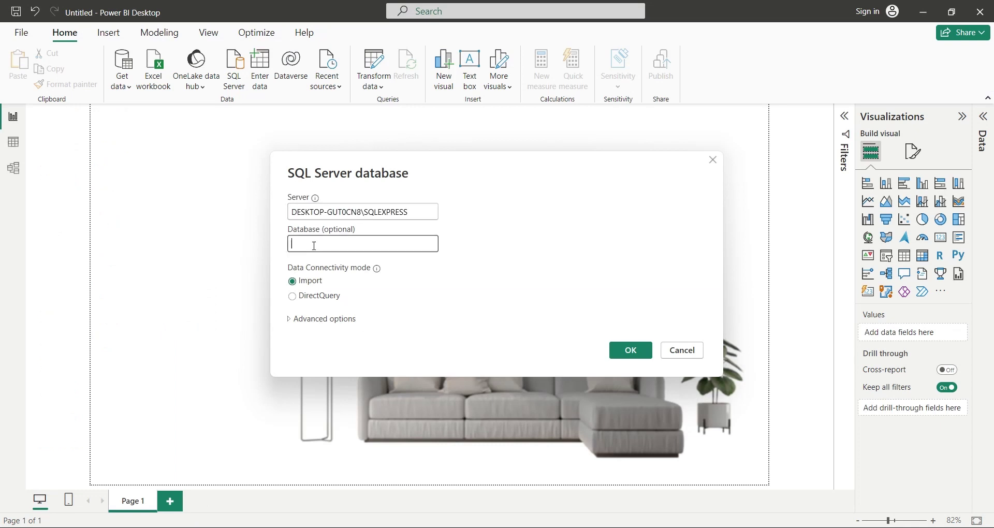
{"action": "type", "text": "Clock"}
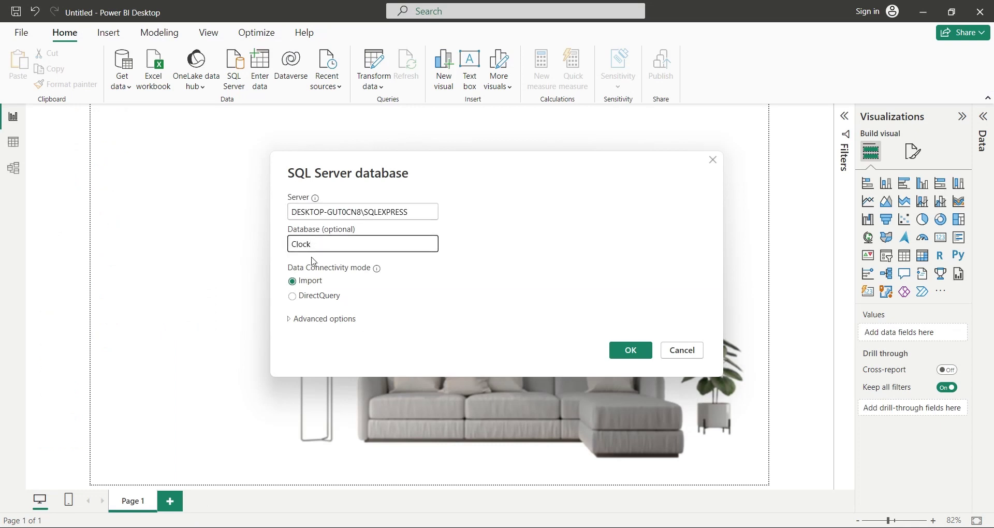
{"action": "left_click", "coordinate": [308, 297]}
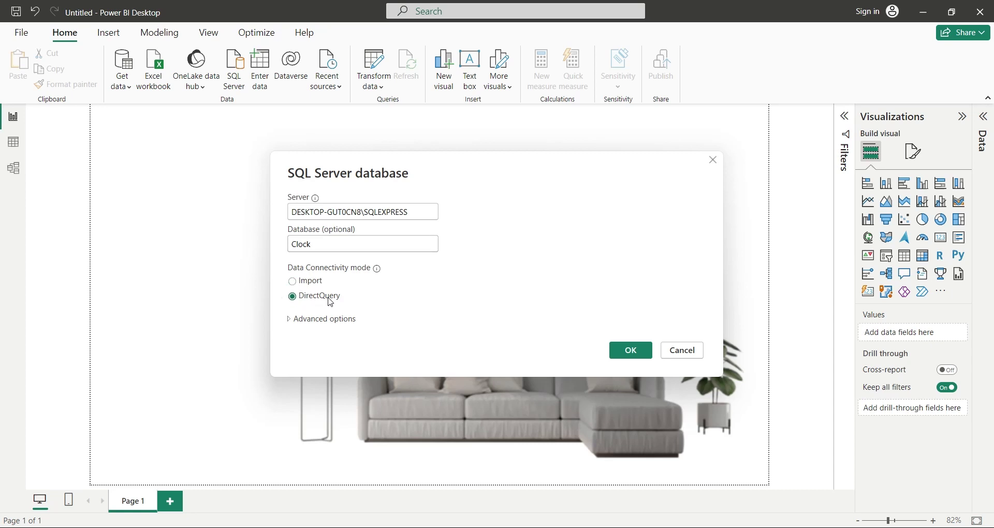
{"action": "left_click", "coordinate": [626, 352]}
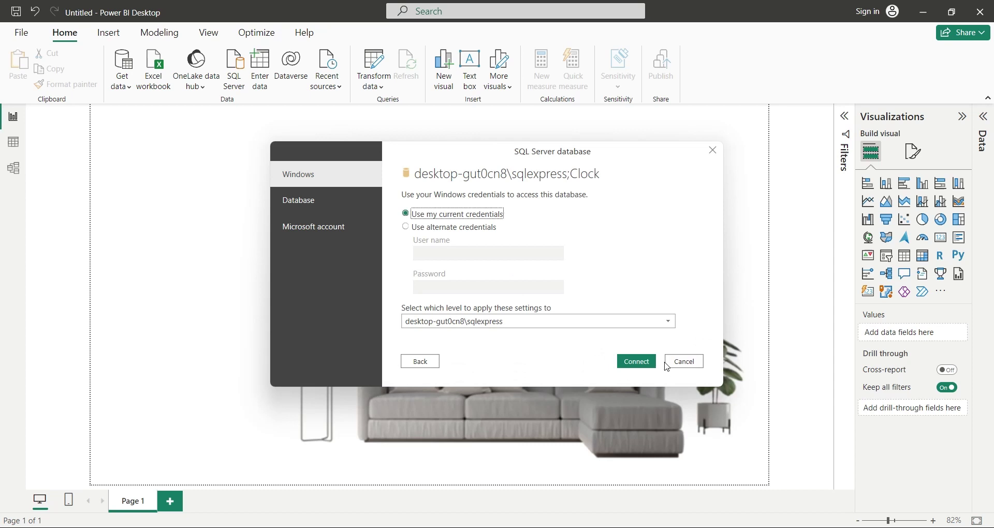
{"action": "left_click", "coordinate": [639, 369]}
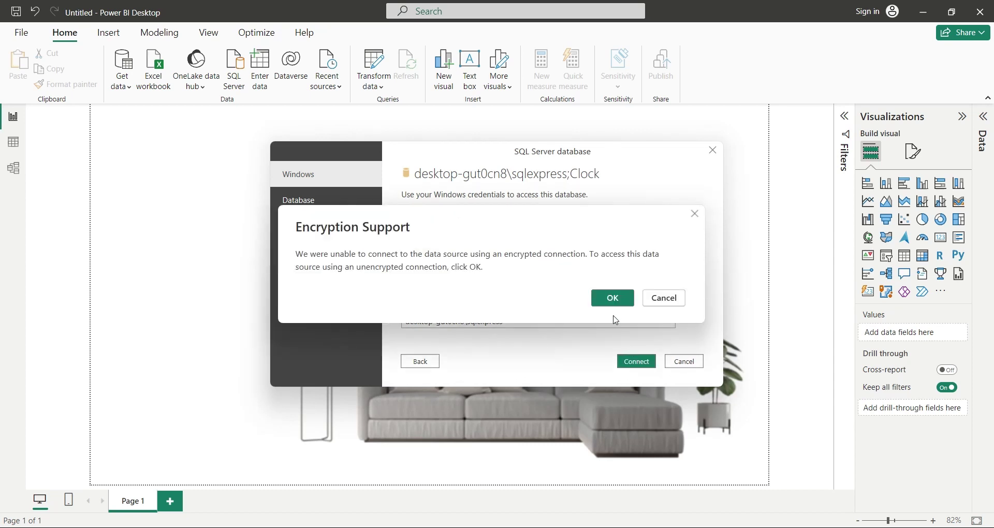
{"action": "left_click", "coordinate": [603, 300]}
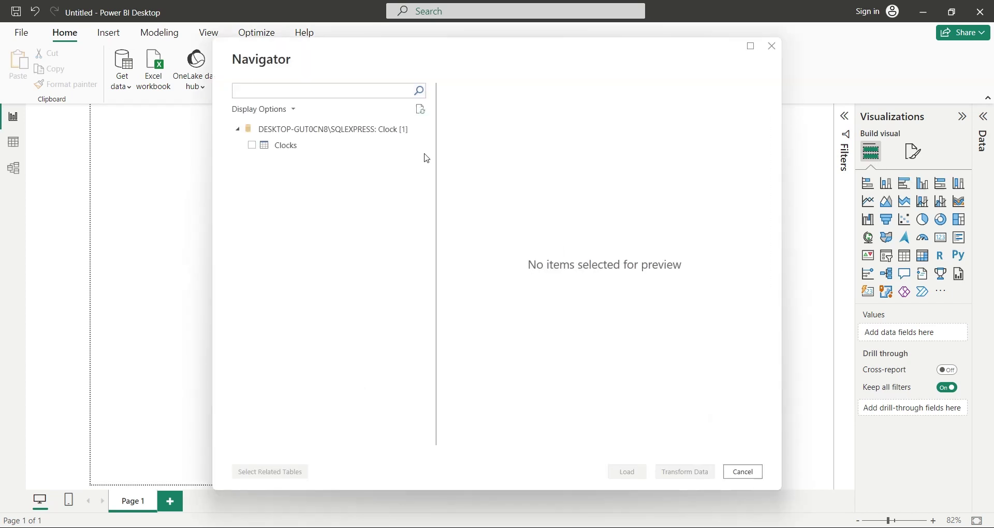
Step: Load the Clocks table from the Navigator and expand it to show clock, sn and time
{"action": "left_click", "coordinate": [253, 146]}
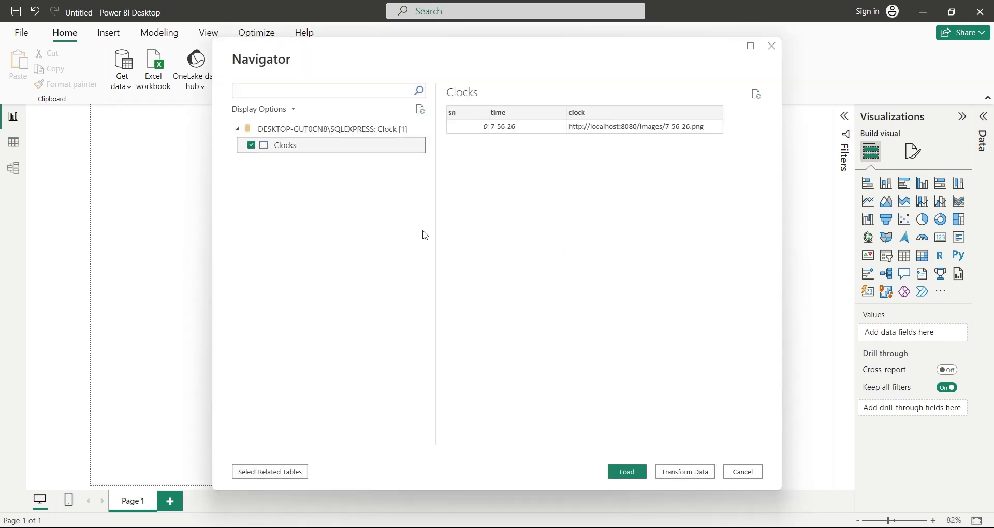
{"action": "left_click", "coordinate": [633, 470]}
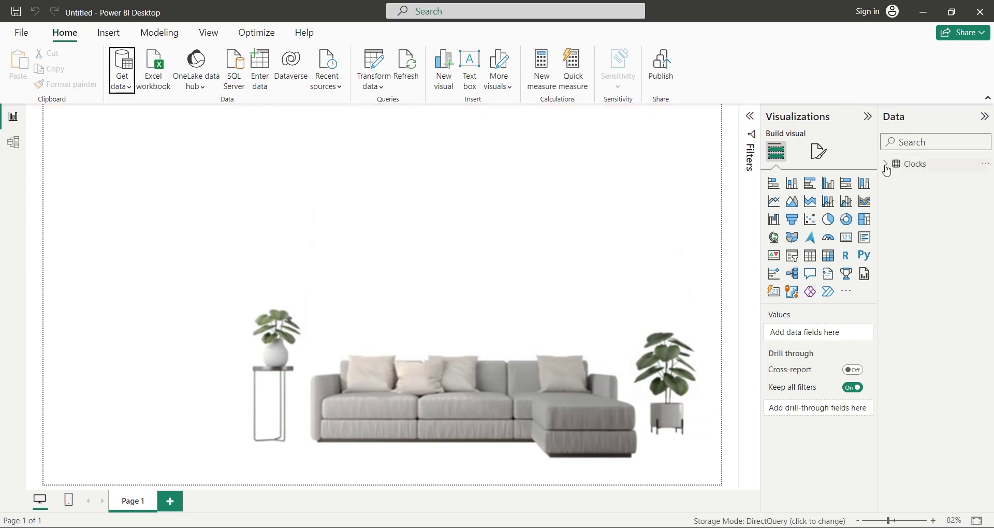
{"action": "left_click", "coordinate": [911, 164]}
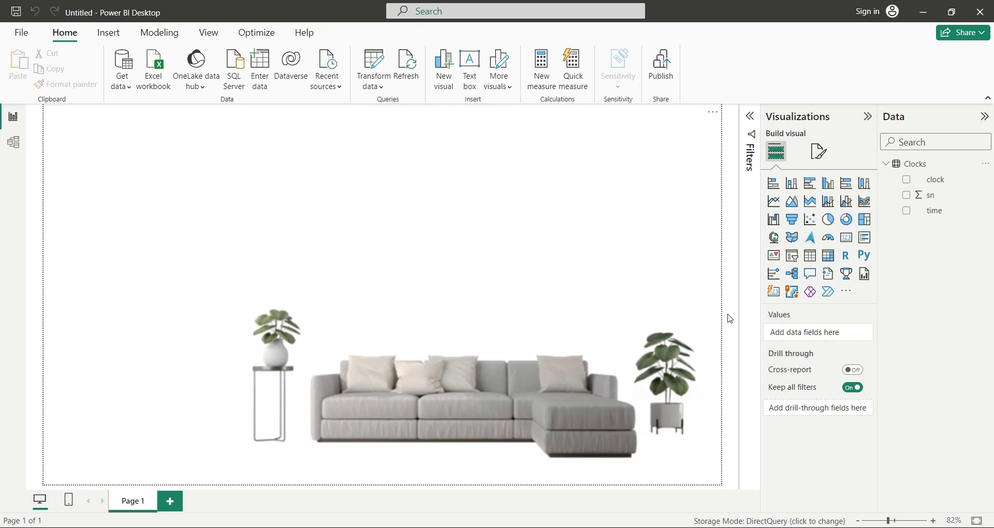
Step: Import ImgViewerVisual.0.1.0.pbiviz as a custom visual, accepting the security warning
{"action": "left_click", "coordinate": [847, 292]}
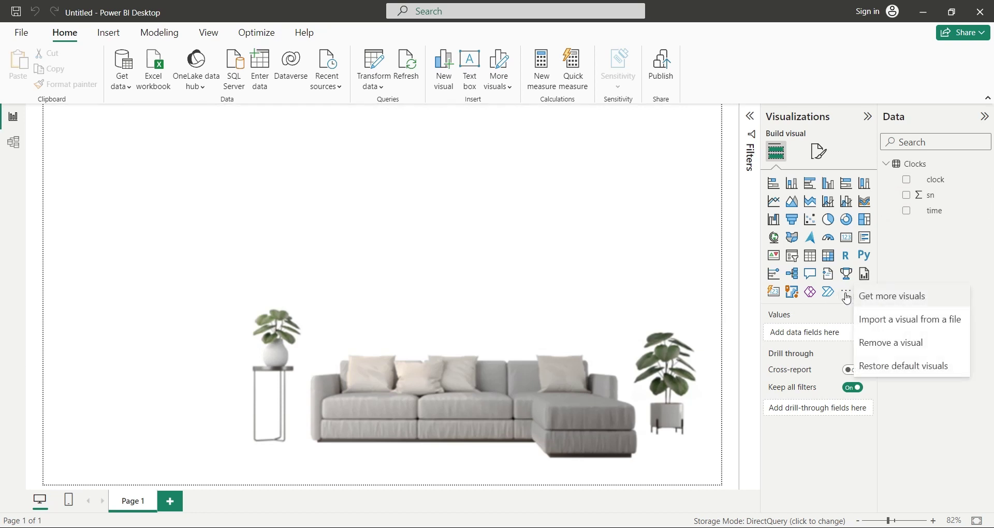
{"action": "left_click", "coordinate": [868, 328]}
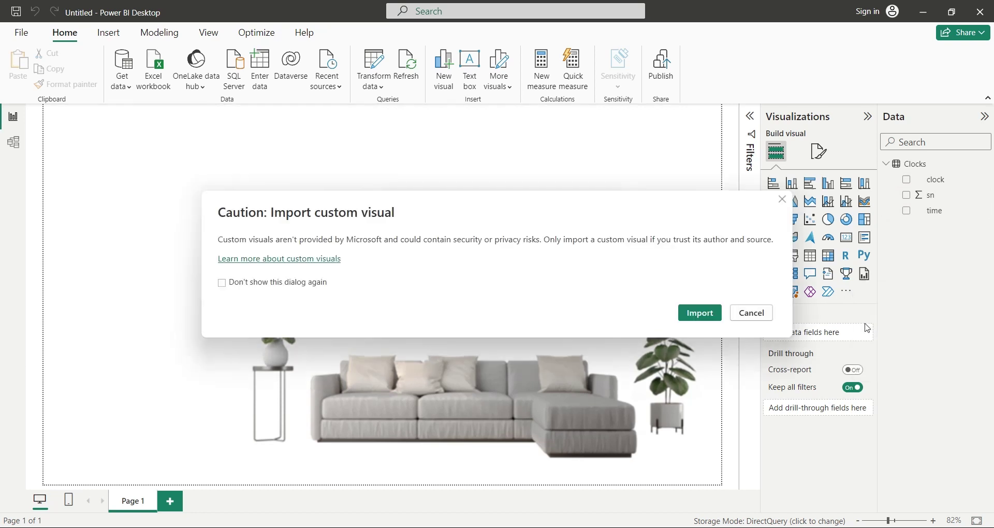
{"action": "left_click", "coordinate": [700, 314]}
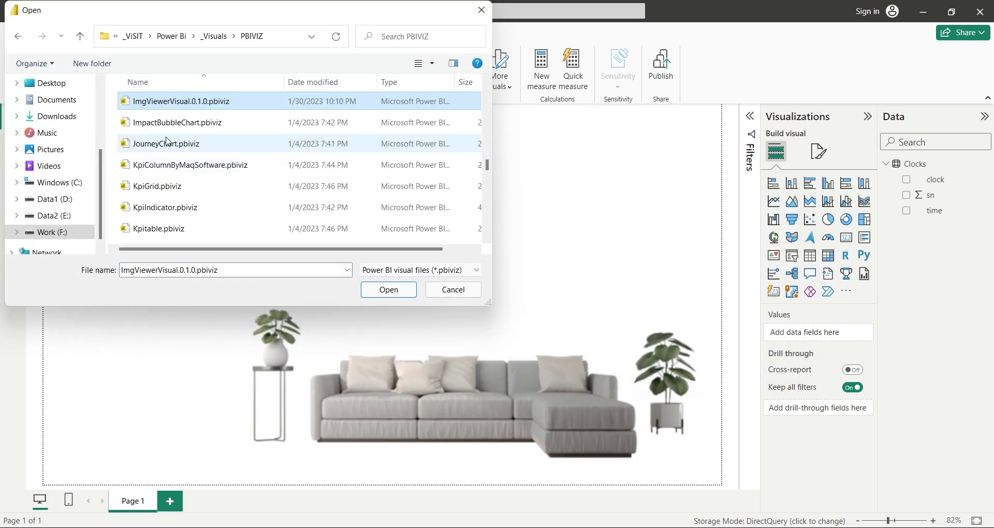
{"action": "double_click", "coordinate": [182, 104]}
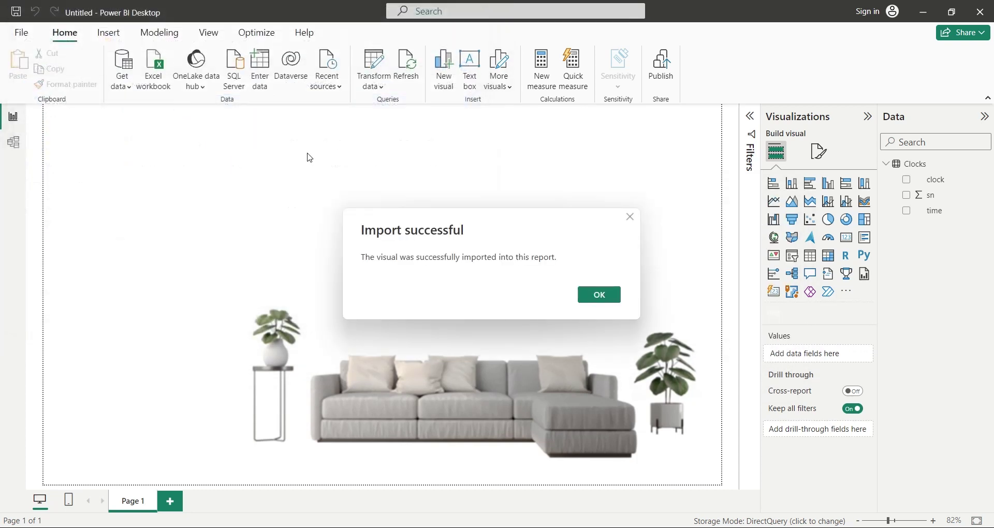
{"action": "left_click", "coordinate": [599, 303]}
Step: Add an Image Viewer at top centre, bind the clock field to its URL, and shrink it
{"action": "left_click", "coordinate": [779, 317]}
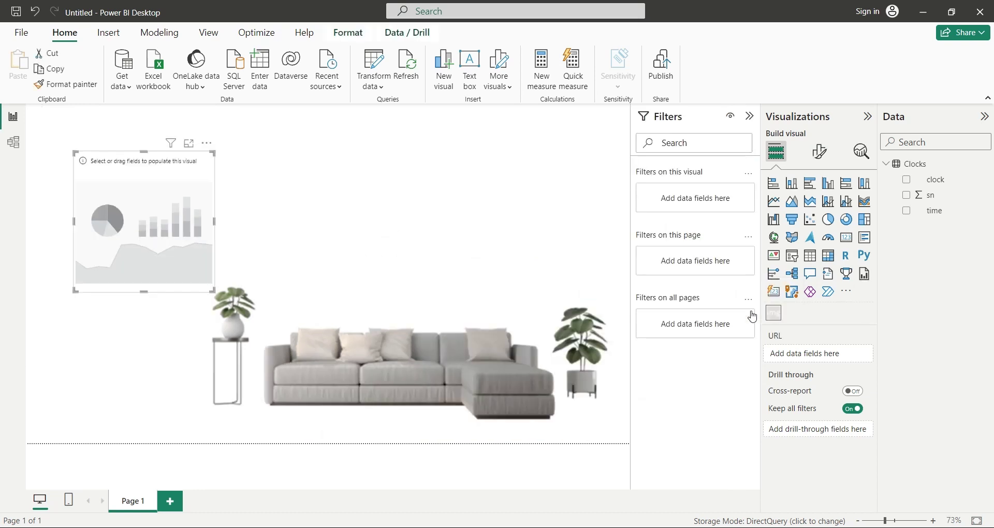
{"action": "left_click_drag", "start_coordinate": [203, 179], "coordinate": [451, 157]}
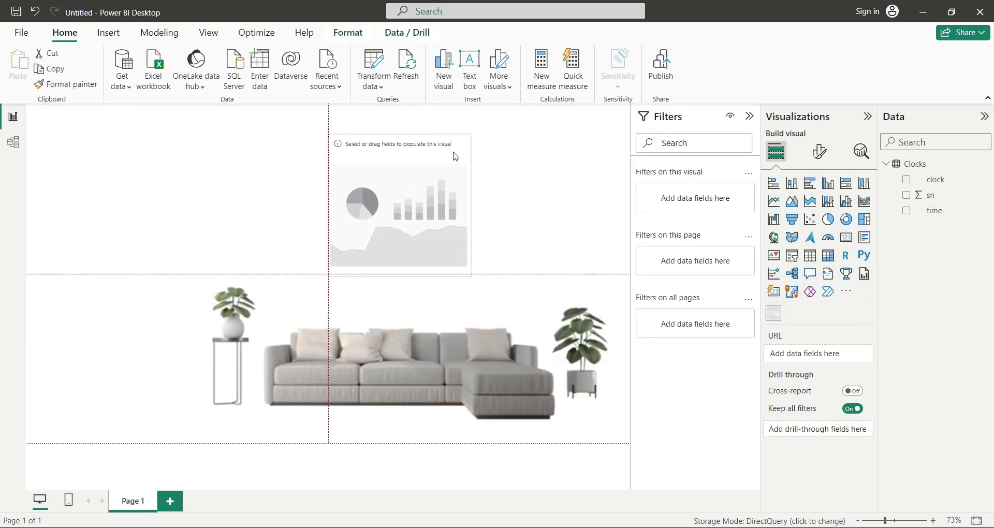
{"action": "key", "text": "Delete"}
{"action": "left_click", "coordinate": [400, 199]}
{"action": "key", "text": "ctrl+z"}
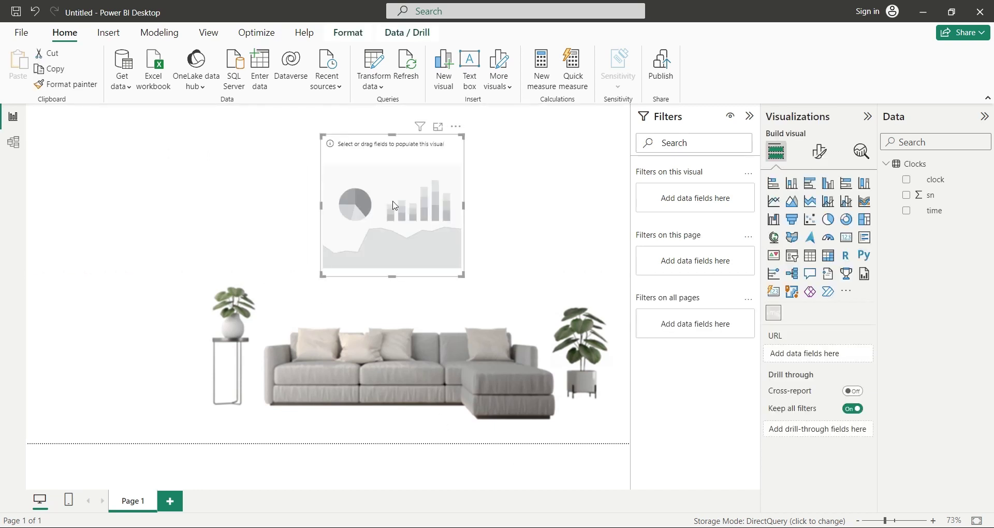
{"action": "left_click", "coordinate": [749, 116]}
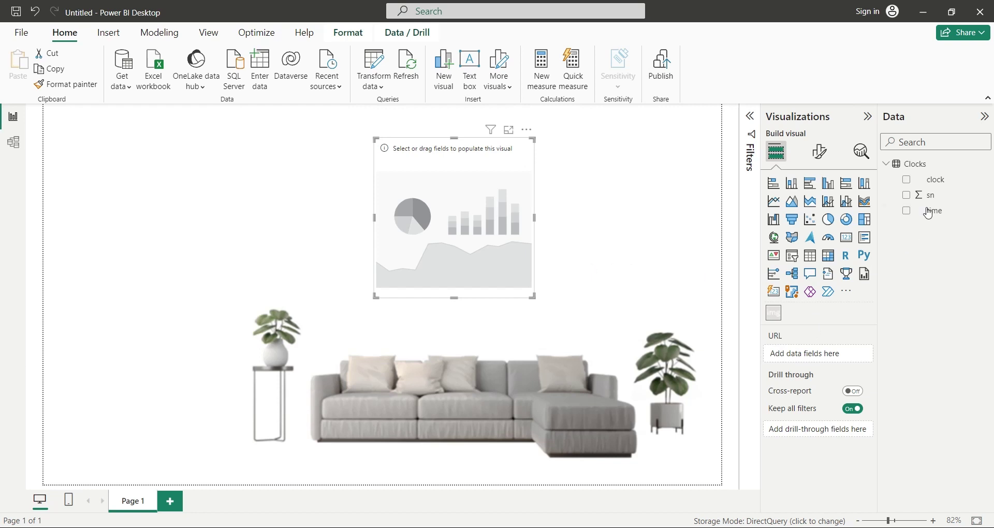
{"action": "left_click_drag", "start_coordinate": [937, 181], "coordinate": [829, 356]}
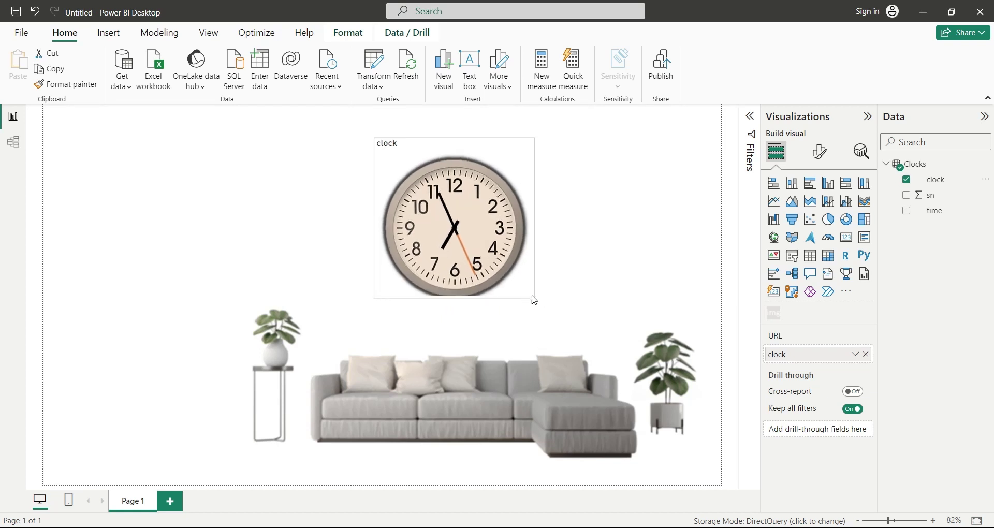
{"action": "left_click_drag", "start_coordinate": [534, 300], "coordinate": [462, 236]}
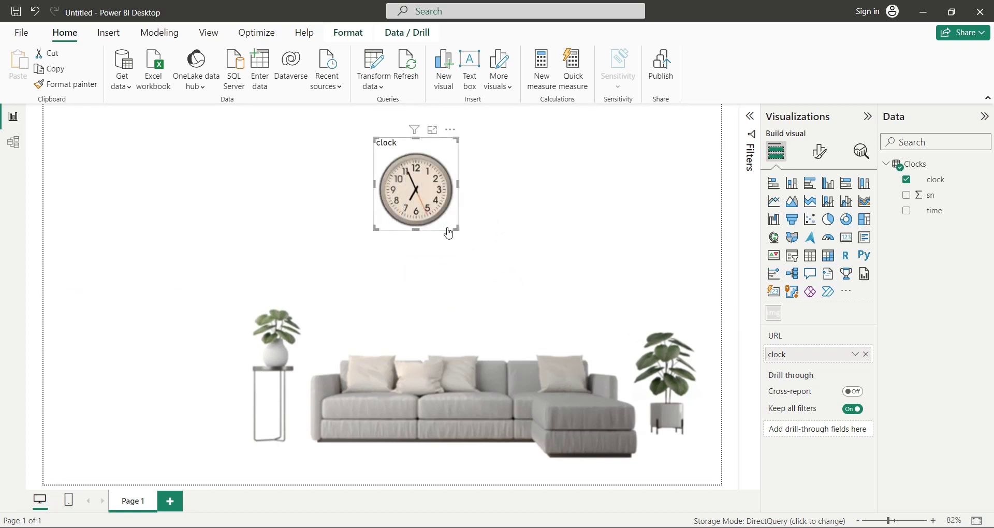
Step: Nudge the clock visual right and turn its title off
{"action": "left_click", "coordinate": [471, 412]}
{"action": "left_click", "coordinate": [476, 492]}
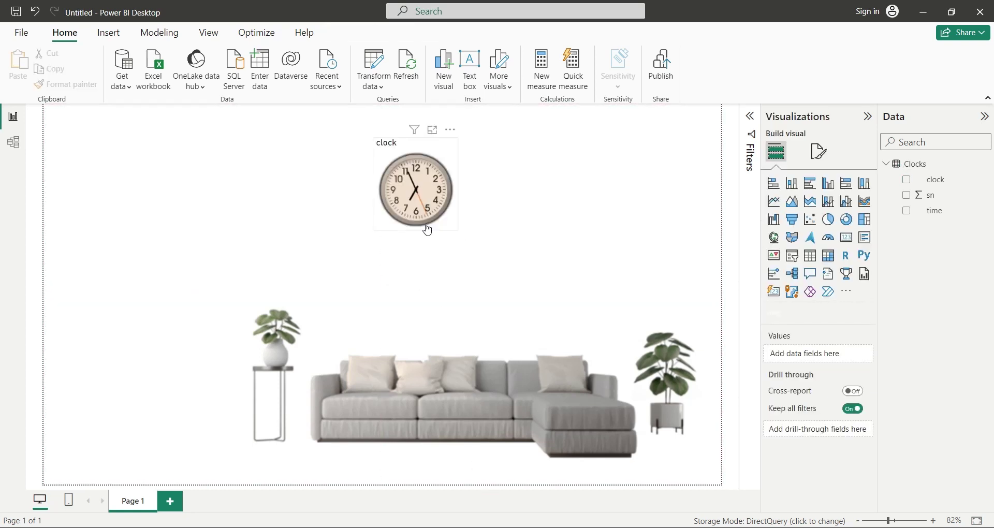
{"action": "left_click", "coordinate": [427, 230]}
{"action": "left_click_drag", "start_coordinate": [434, 234], "coordinate": [485, 227]}
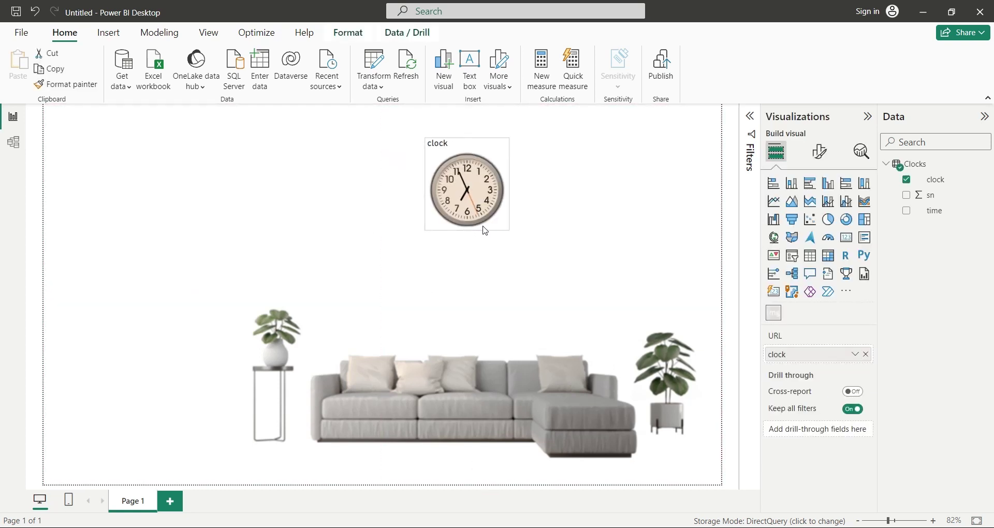
{"action": "left_click", "coordinate": [820, 152]}
{"action": "left_click", "coordinate": [862, 268]}
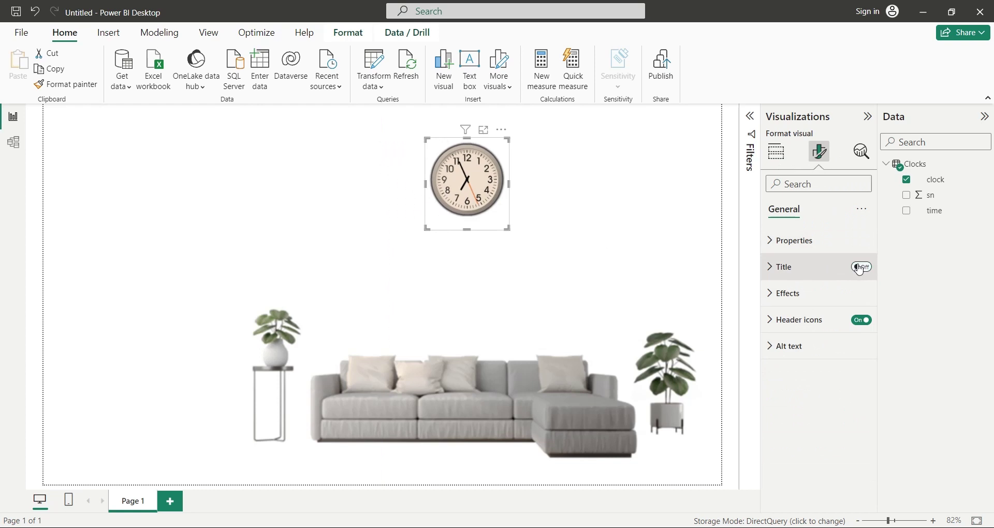
Step: Turn on page refresh for the report page with a 1-second interval
{"action": "left_click", "coordinate": [820, 152]}
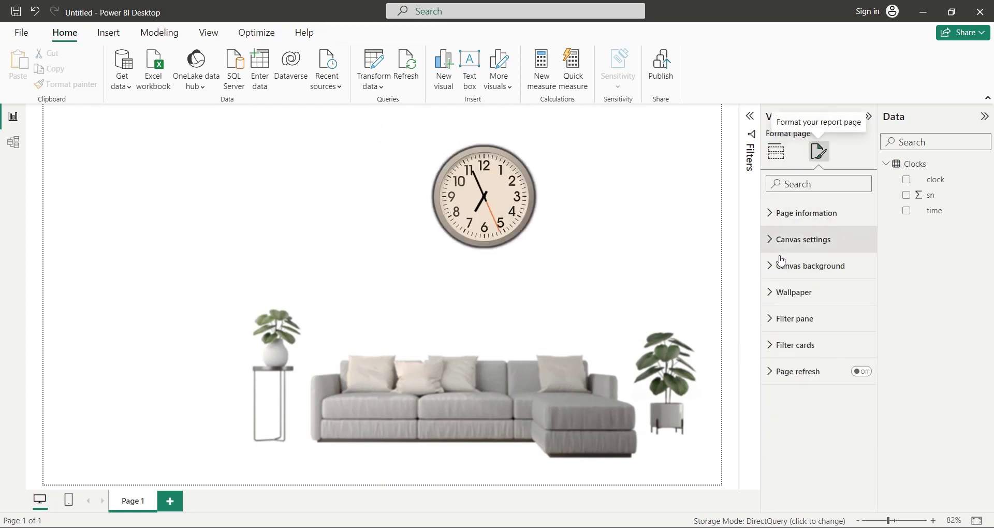
{"action": "left_click", "coordinate": [797, 372]}
{"action": "left_click", "coordinate": [860, 372]}
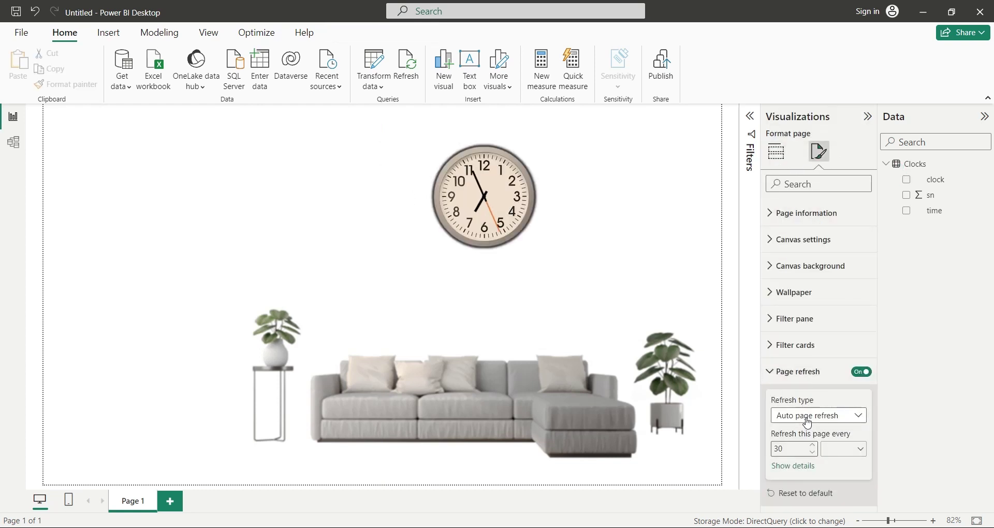
{"action": "double_click", "coordinate": [786, 446]}
{"action": "type", "text": "1"}
{"action": "left_click", "coordinate": [844, 449]}
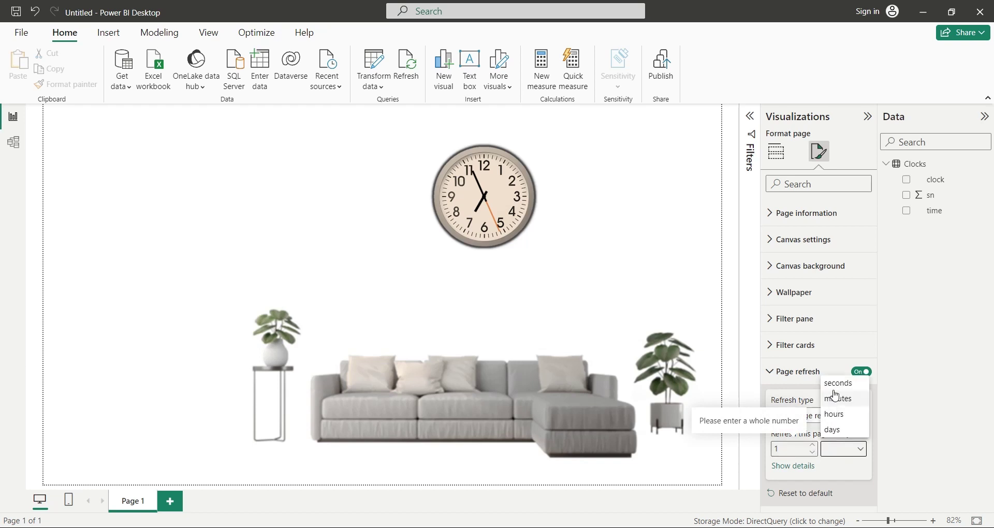
{"action": "left_click", "coordinate": [835, 394]}
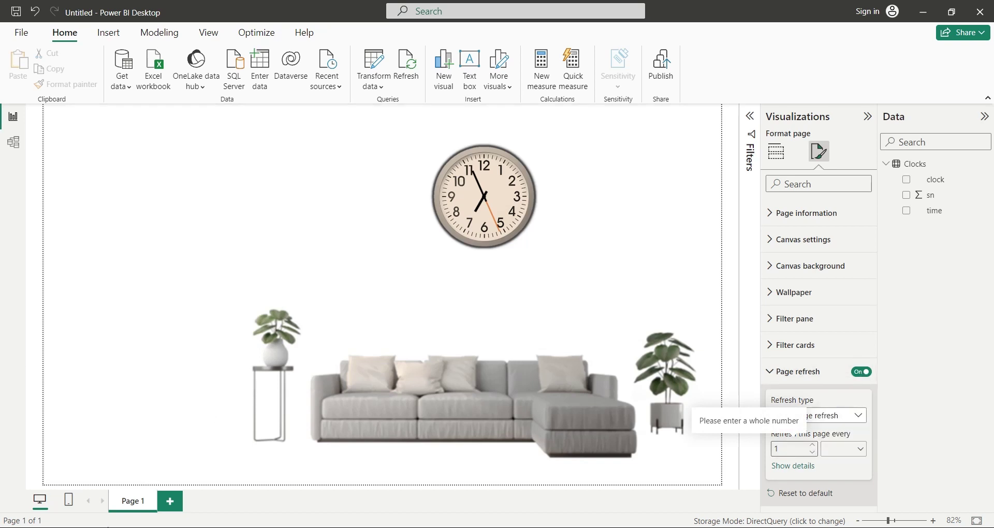
Step: Restart the clock-update loop script in Management Studio and return to the report
{"action": "key", "text": "alt+Tab"}
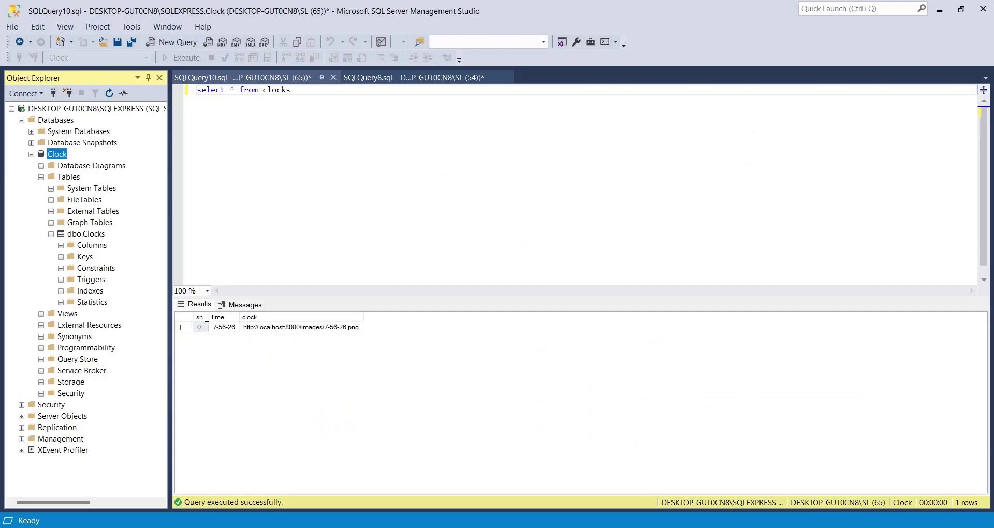
{"action": "left_click", "coordinate": [370, 77]}
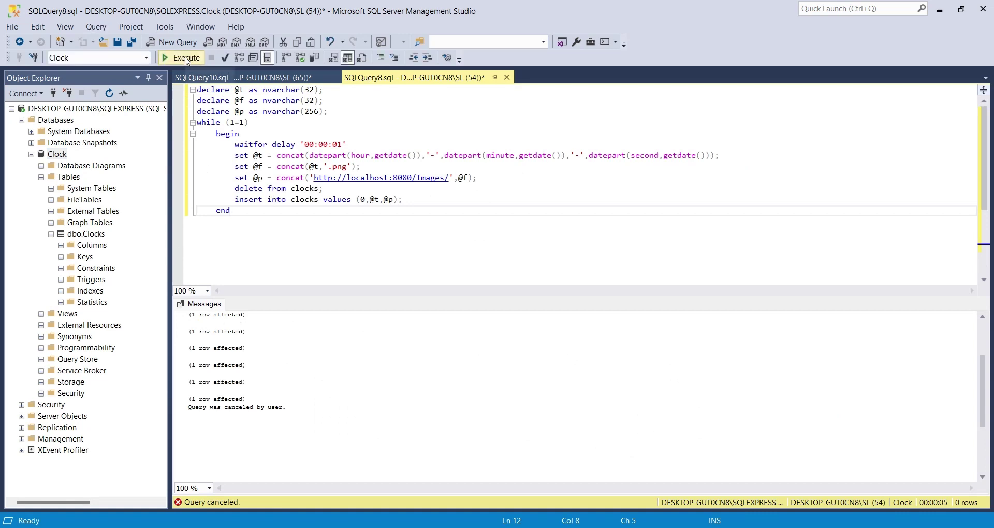
{"action": "left_click", "coordinate": [184, 58]}
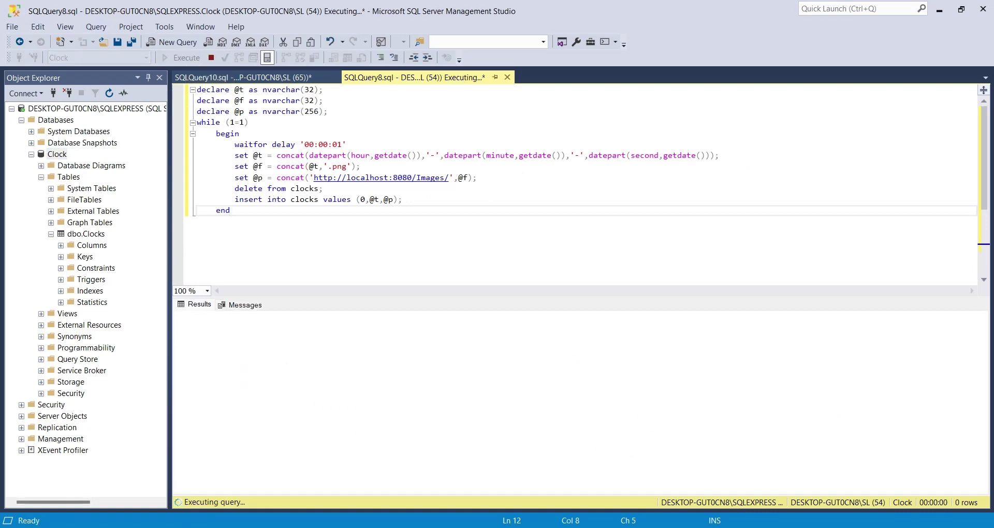
{"action": "key", "text": "alt+Tab"}
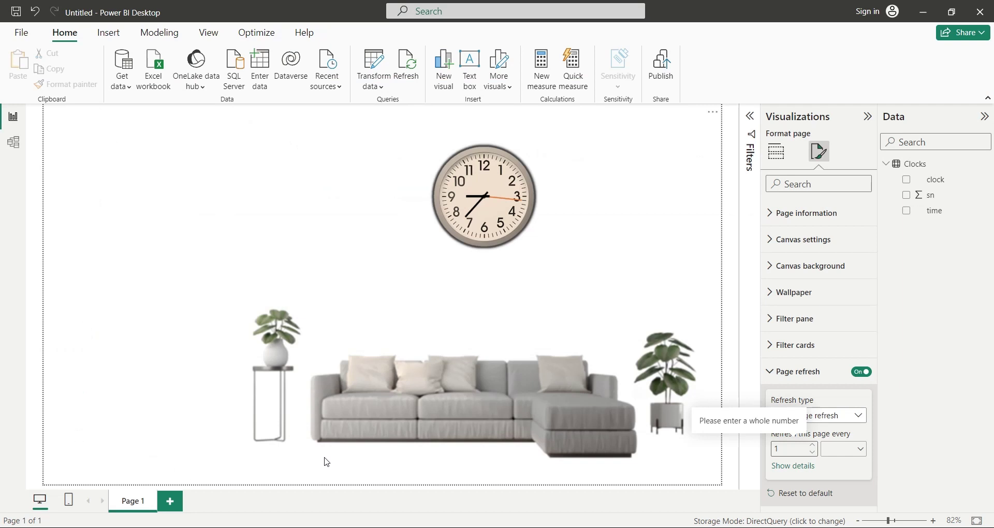